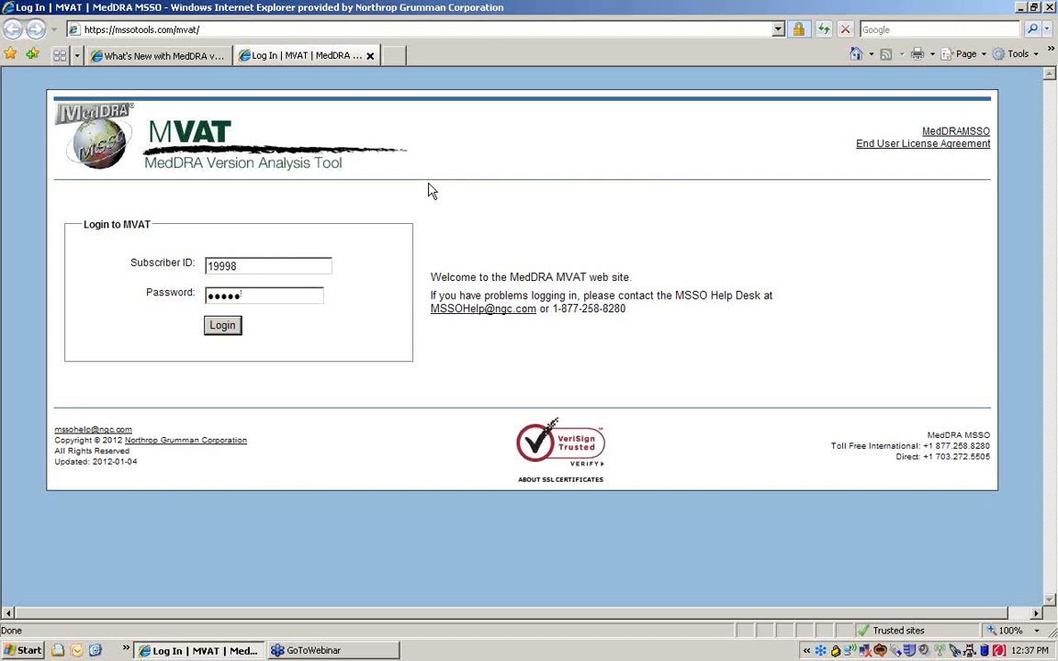
# Log in to MVAT with the prefilled credentials and accept the license agreement.
pyautogui.click(220, 329)
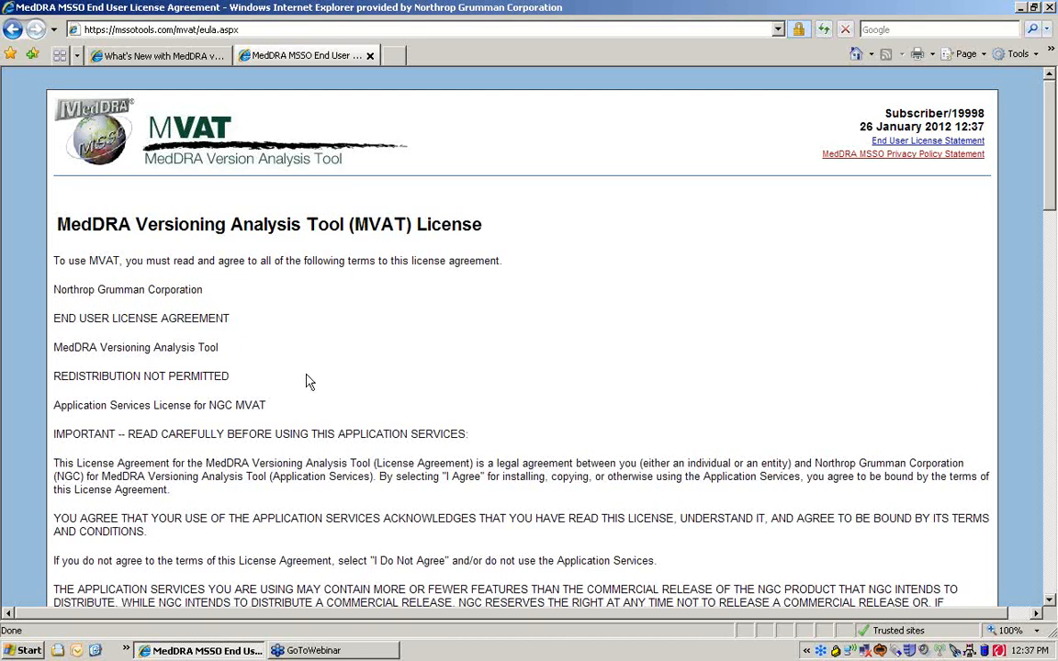
pyautogui.scroll(-1, 336, 393)
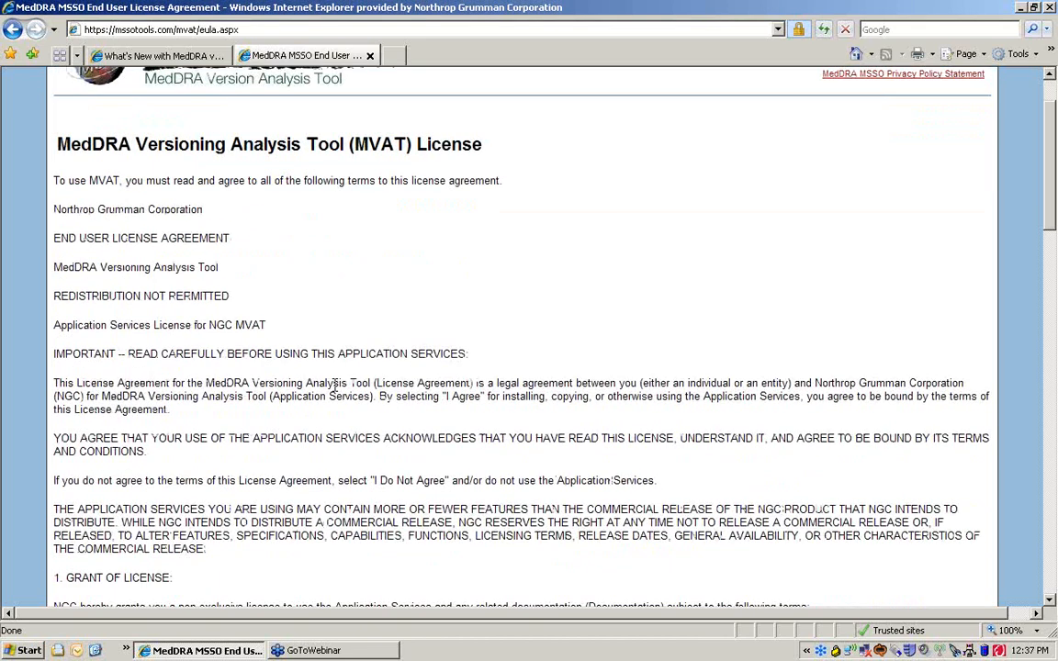
pyautogui.scroll(-1, 337, 394)
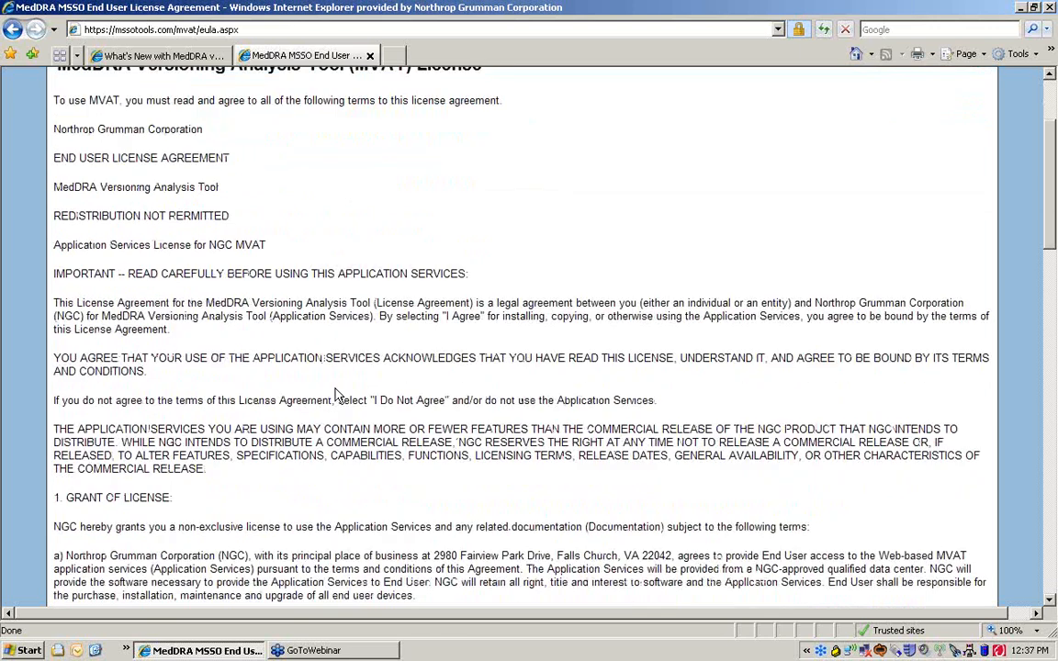
pyautogui.scroll(-9, 336, 395)
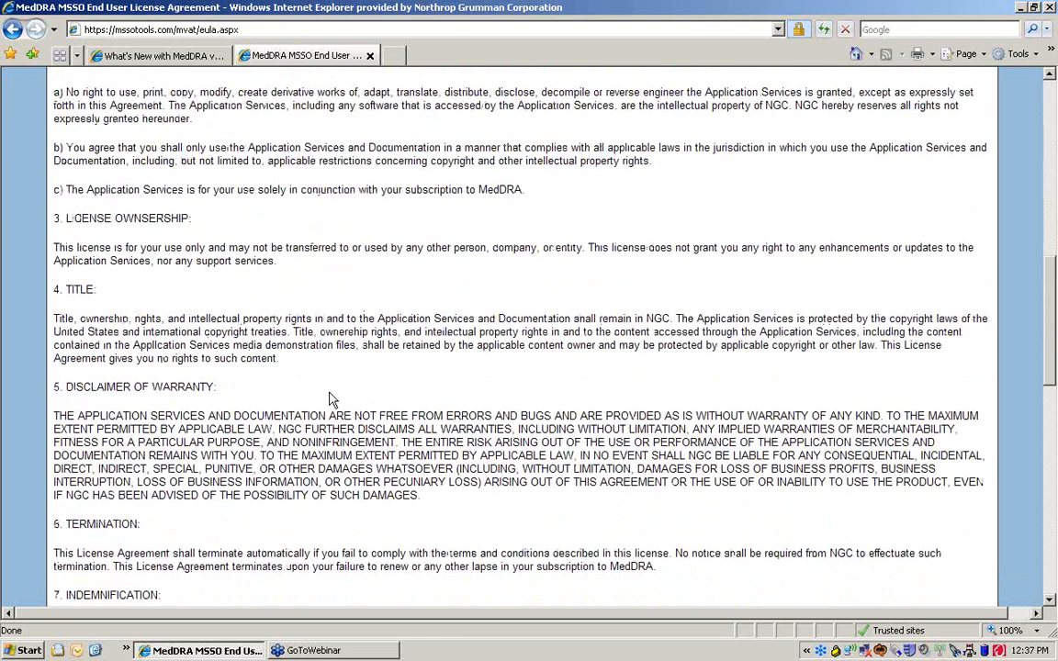
pyautogui.scroll(-4, 332, 400)
pyautogui.scroll(-6, 333, 401)
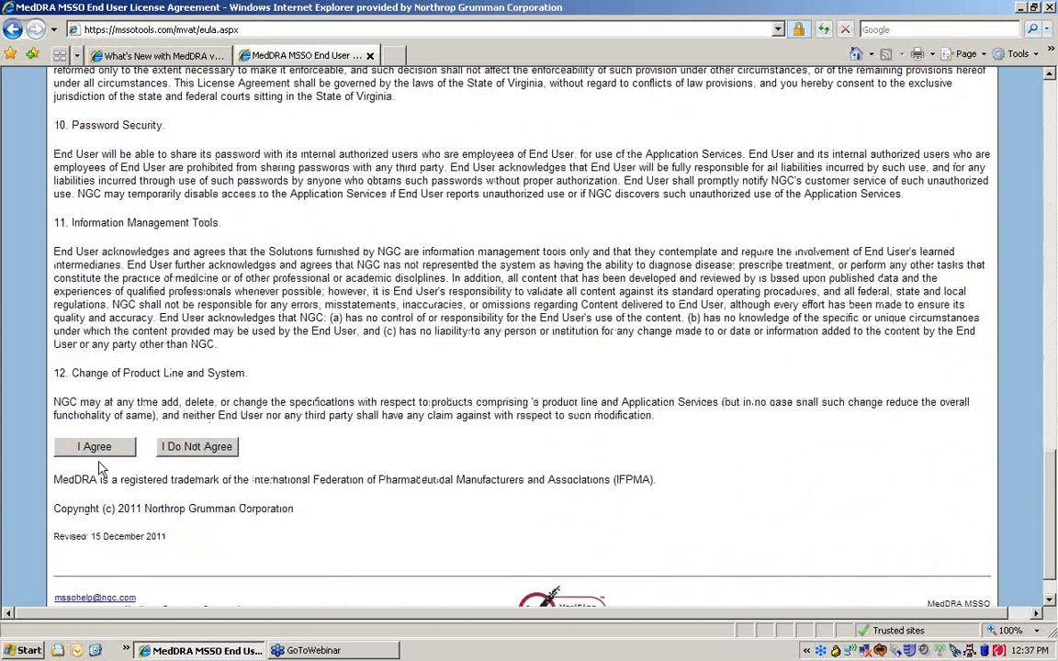
pyautogui.click(94, 448)
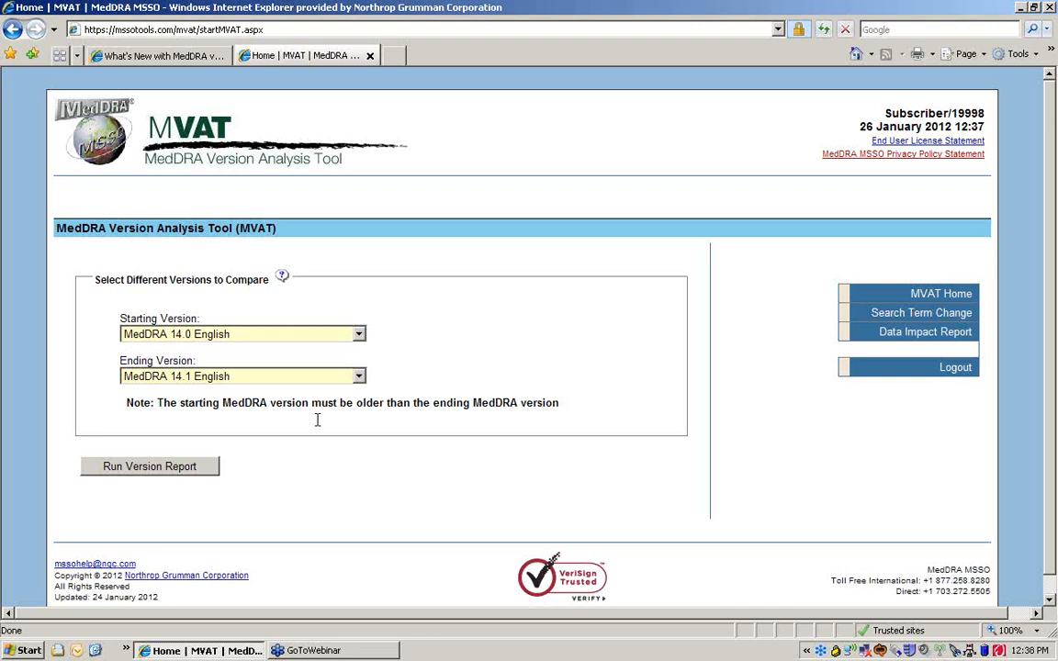
# Try to set up a comparison with MedDRA 14.0 English as starting version and the older MedDRA 13.0 English as ending version.
pyautogui.click(358, 335)
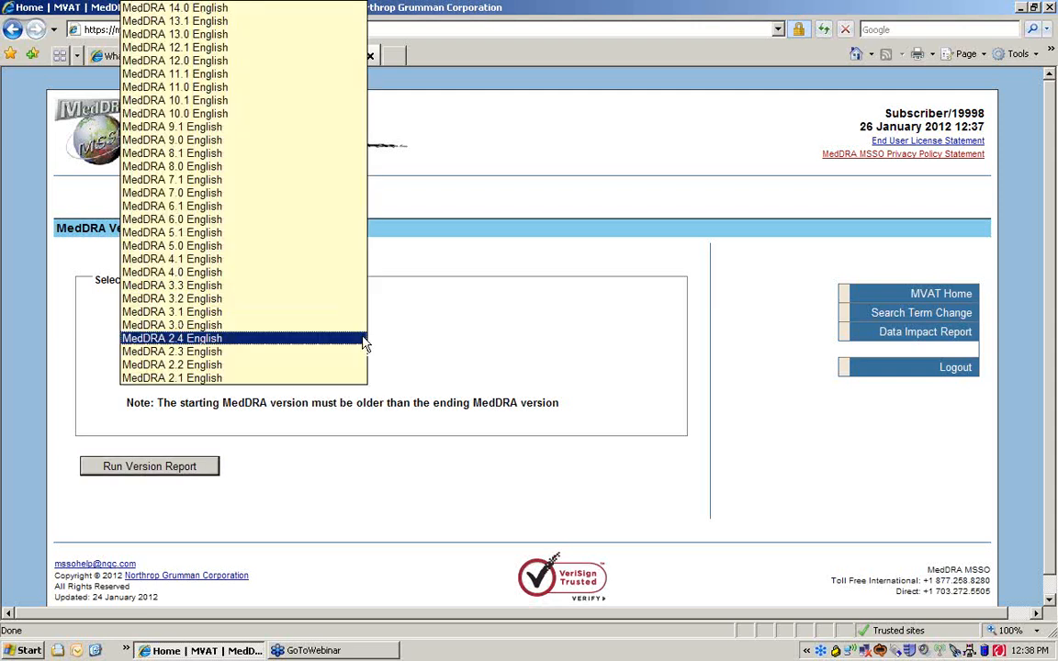
pyautogui.click(276, 8)
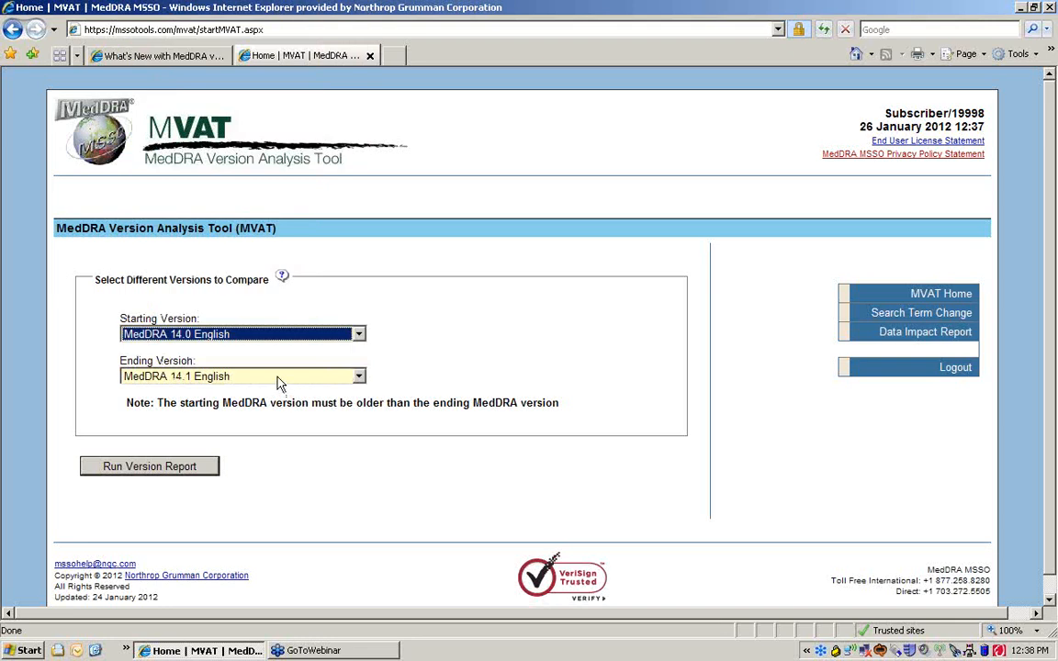
pyautogui.click(268, 336)
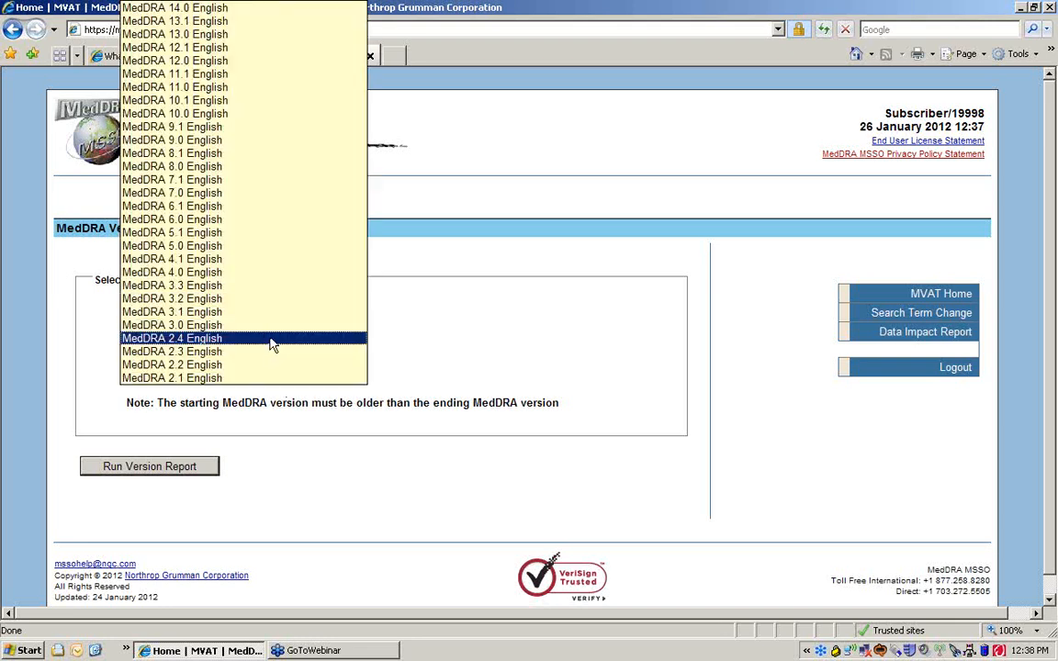
pyautogui.click(265, 339)
pyautogui.click(260, 335)
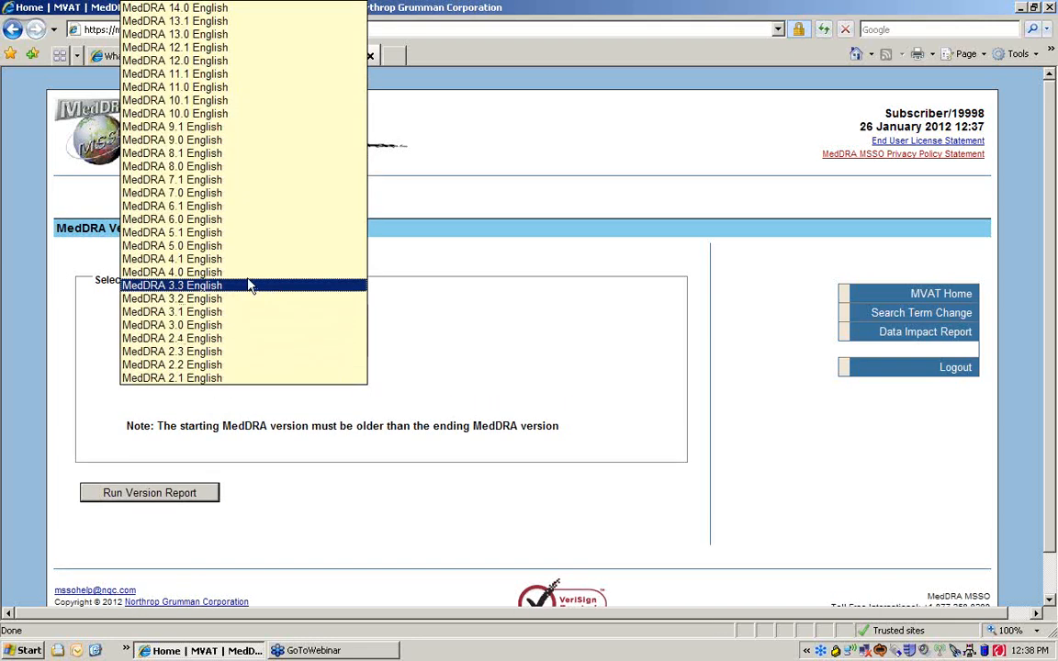
pyautogui.click(255, 13)
pyautogui.click(237, 368)
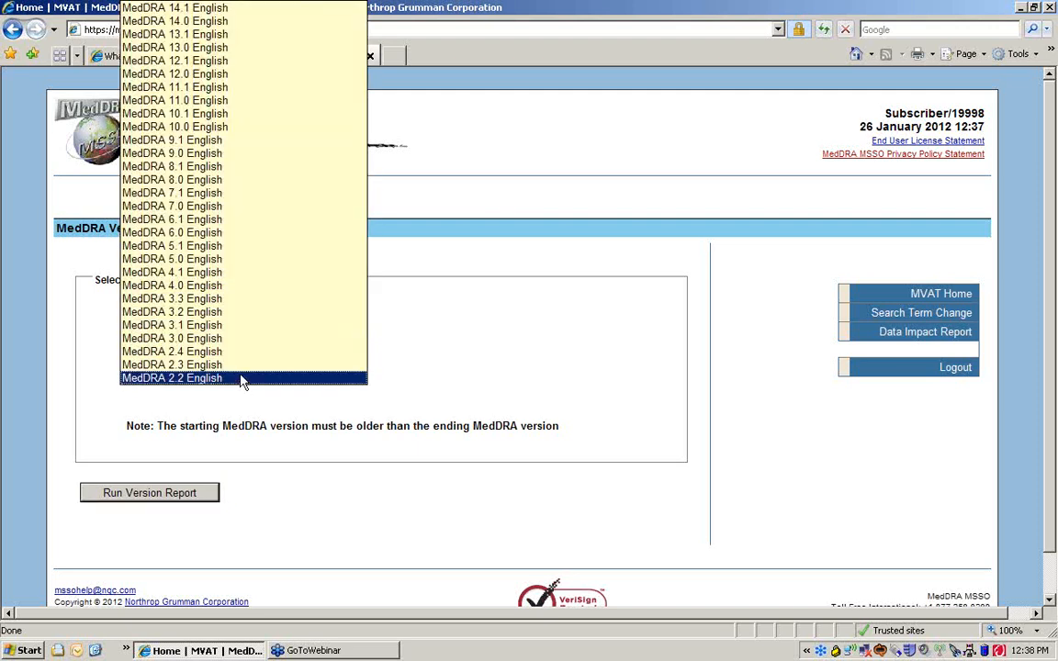
pyautogui.click(220, 47)
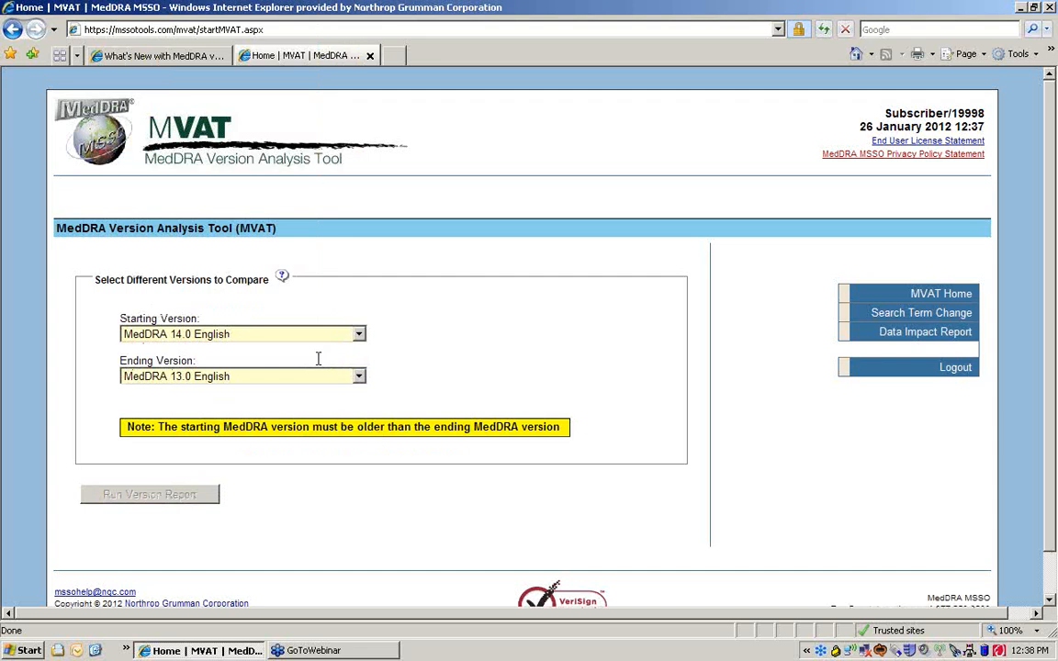
# Run a version report with MedDRA 8.0 English as the starting version and MedDRA 14.0 English as the ending version.
pyautogui.click(359, 336)
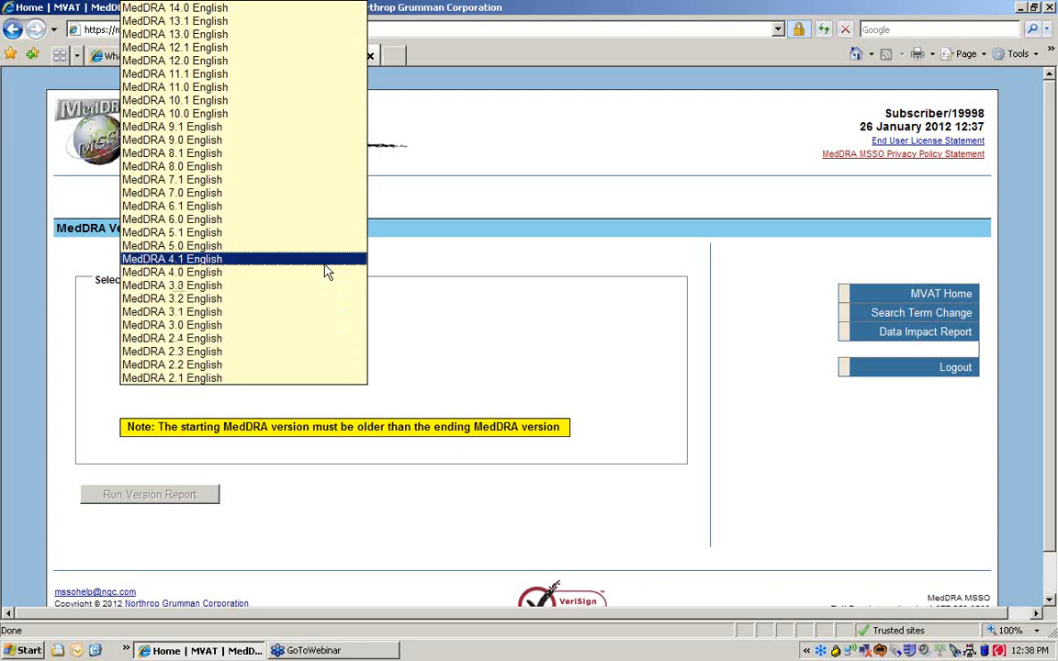
pyautogui.click(289, 168)
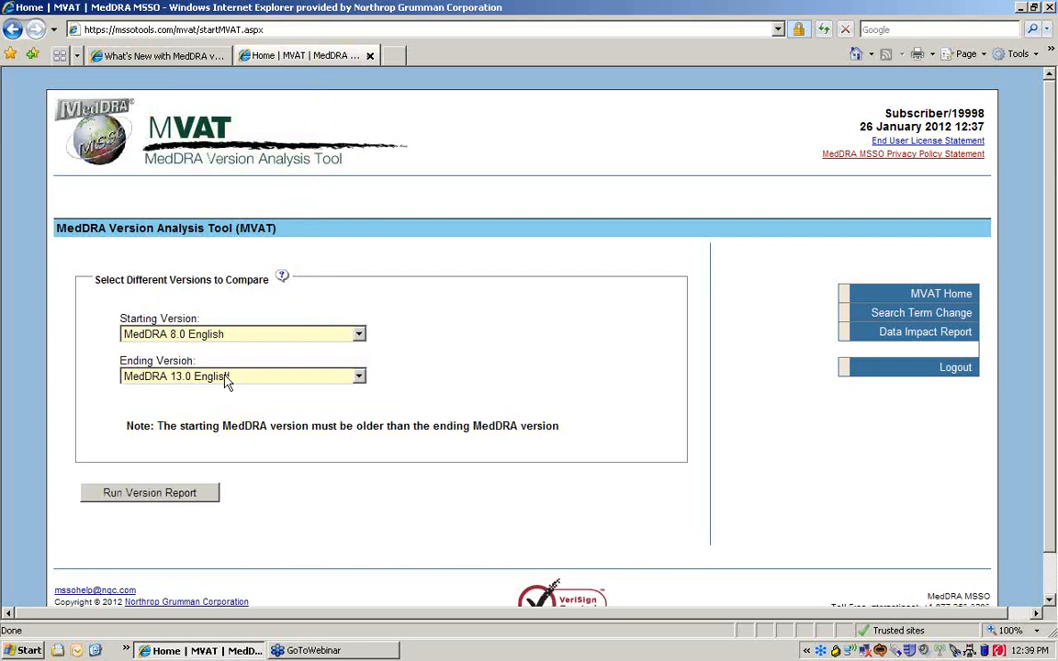
pyautogui.click(246, 378)
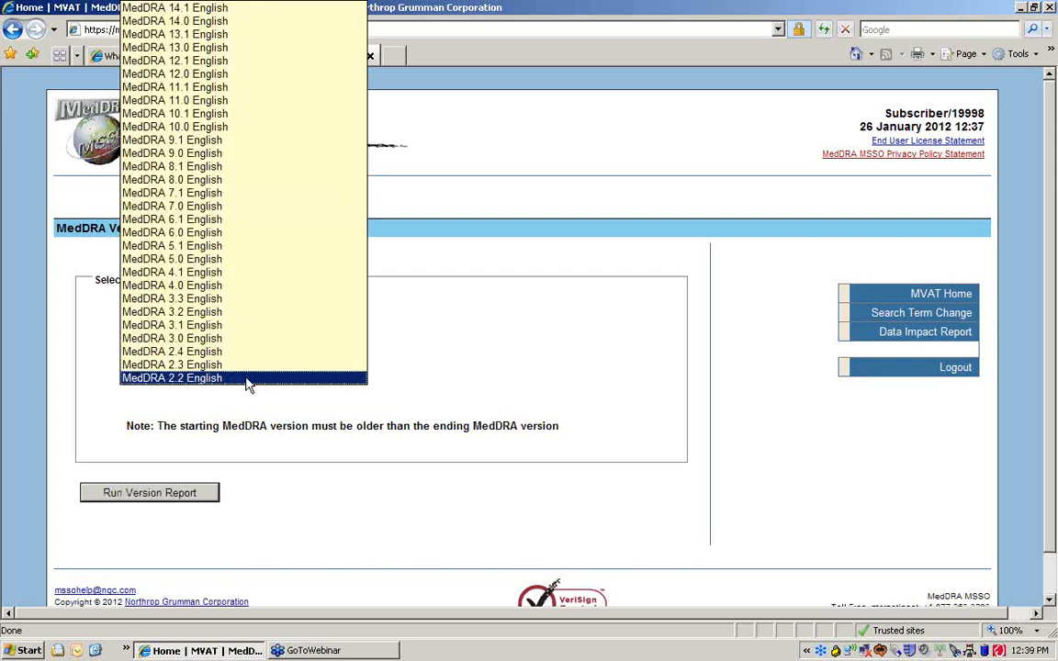
pyautogui.click(210, 20)
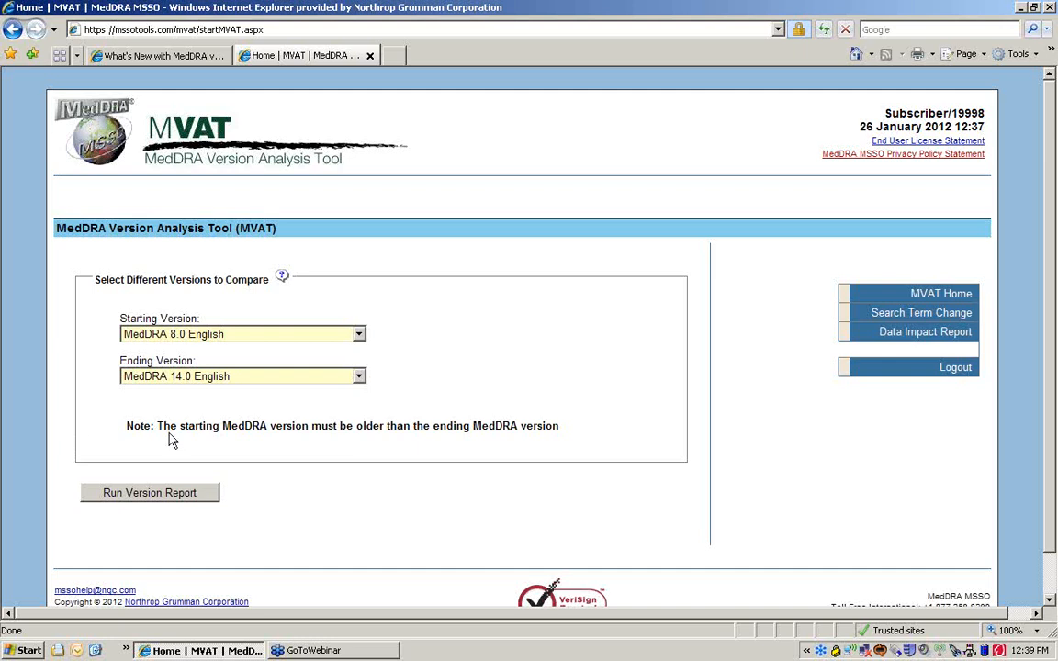
pyautogui.scroll(-1, 307, 477)
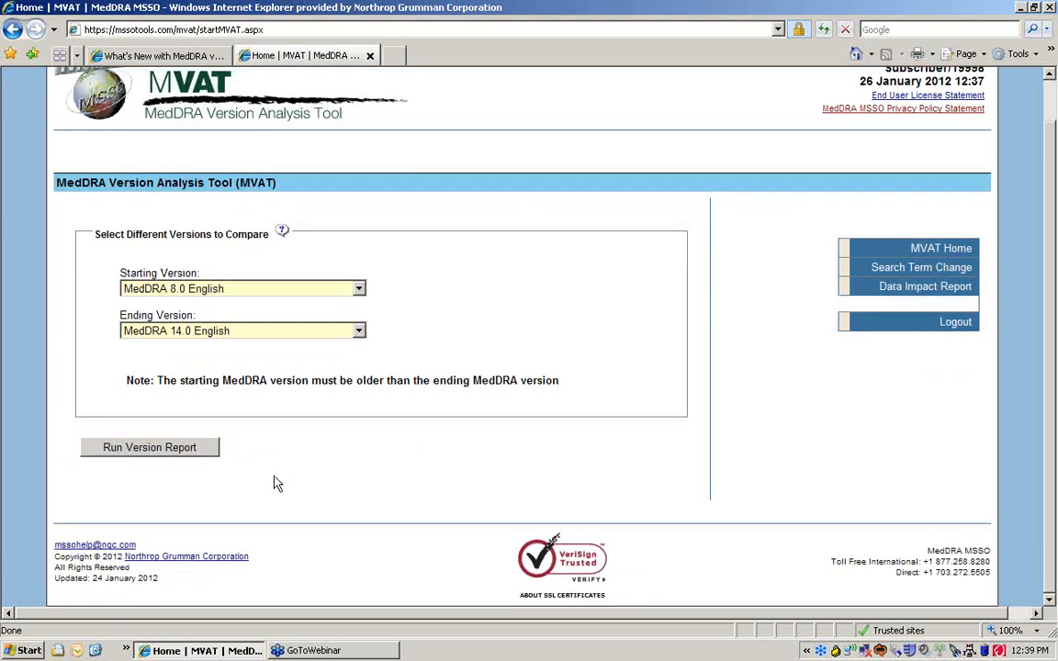
pyautogui.click(159, 452)
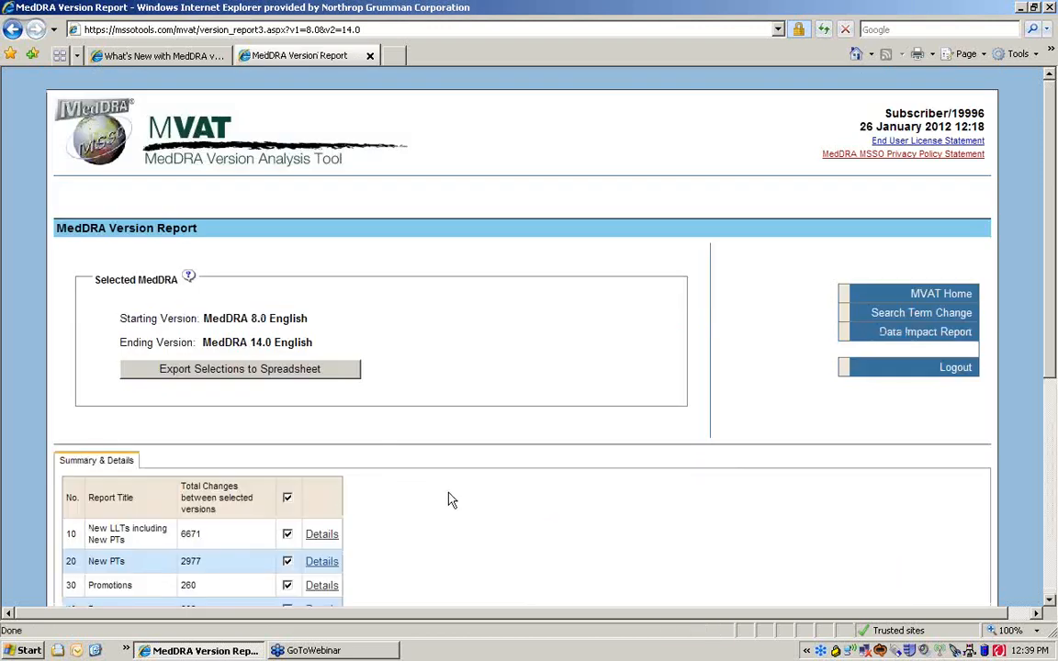
# Review the report summary list and show the details of the PT Primary SOC Changes report.
pyautogui.scroll(-3, 448, 496)
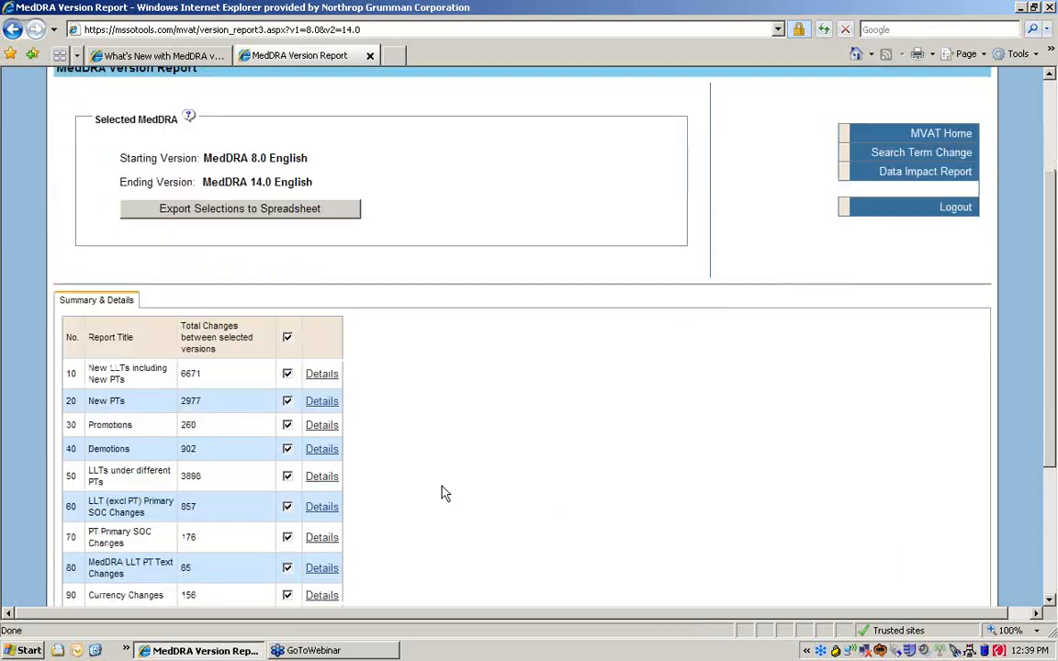
pyautogui.scroll(-2, 443, 493)
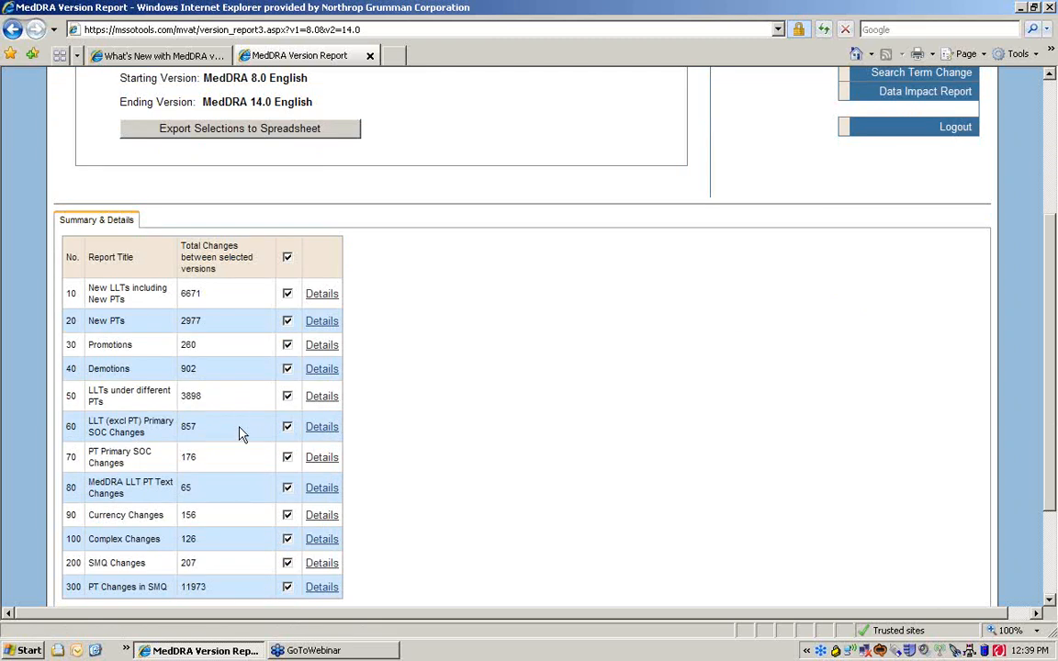
pyautogui.scroll(2, 236, 437)
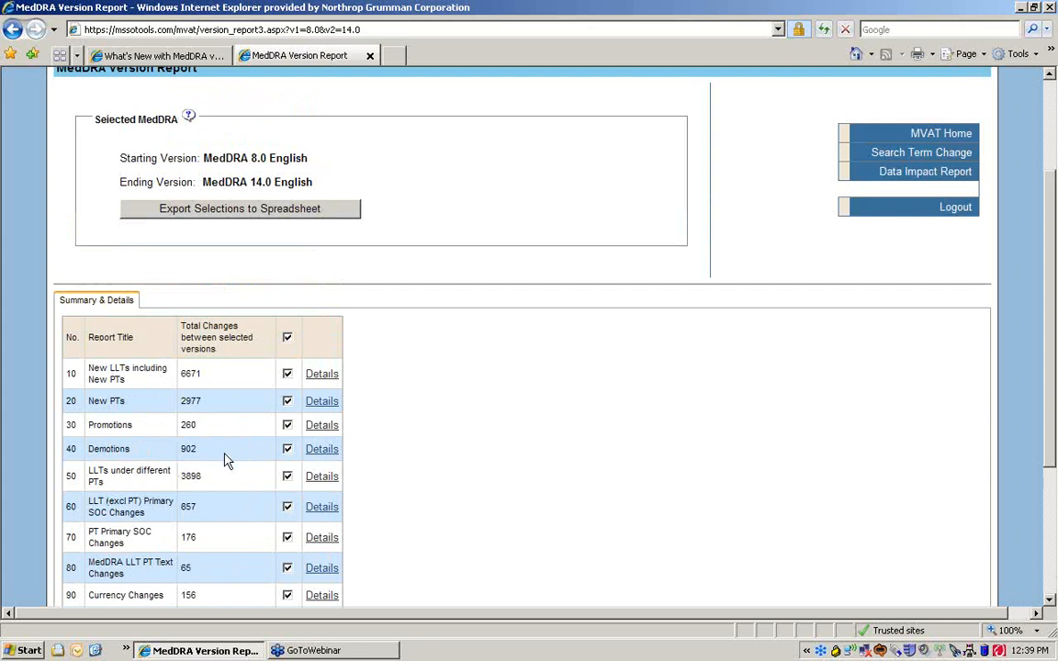
pyautogui.scroll(-2, 228, 465)
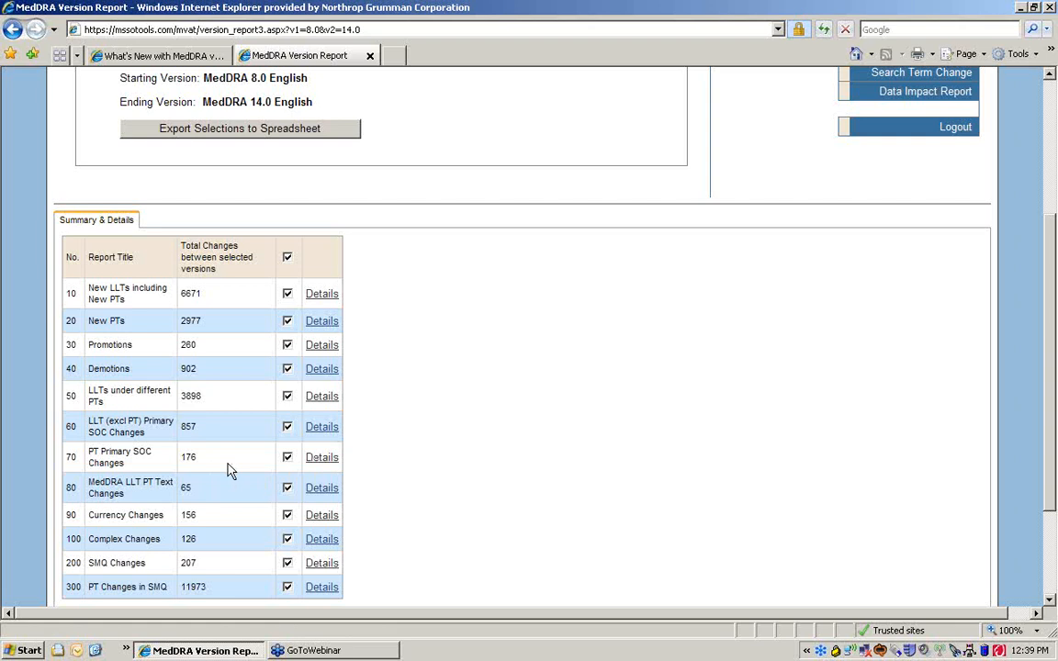
pyautogui.click(322, 464)
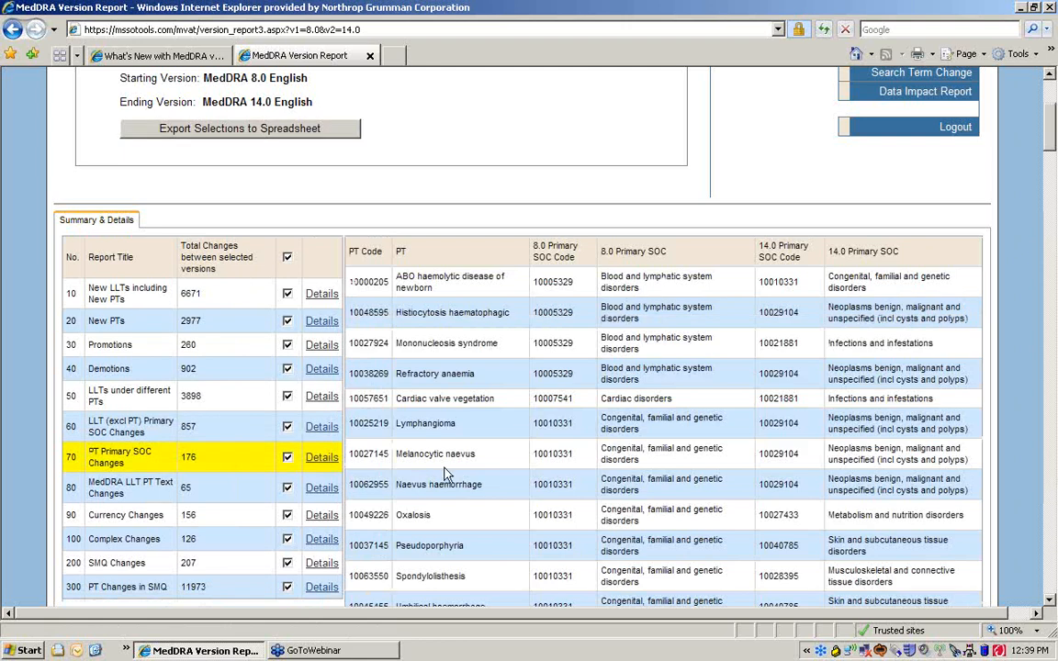
# Read the help descriptions of the version report categories for the selected MedDRA versions and close the help window.
pyautogui.scroll(2, 443, 471)
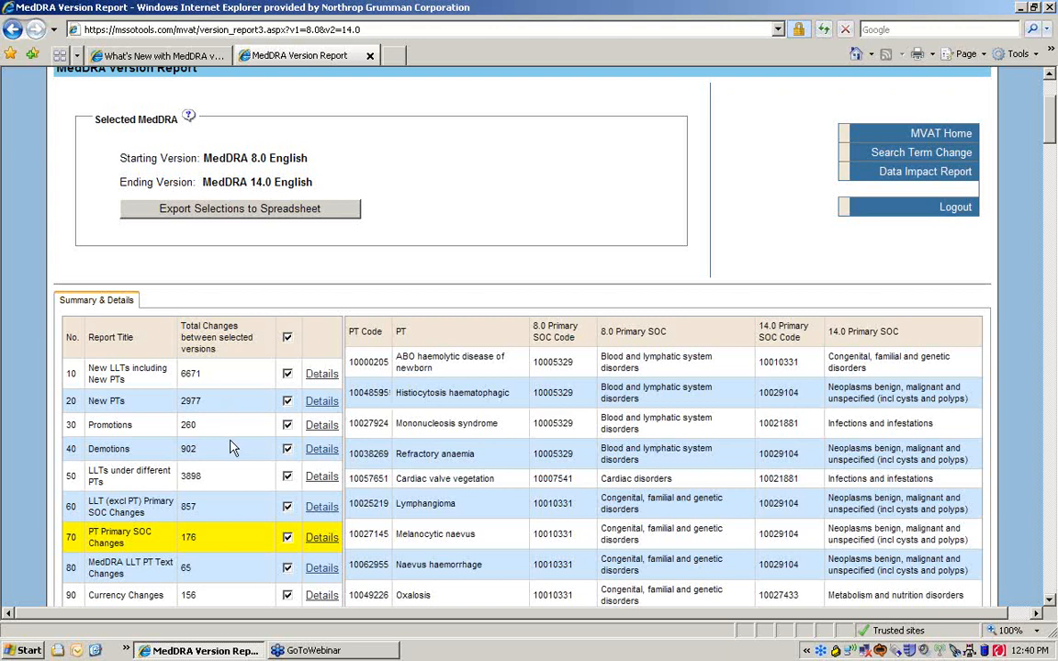
pyautogui.click(188, 119)
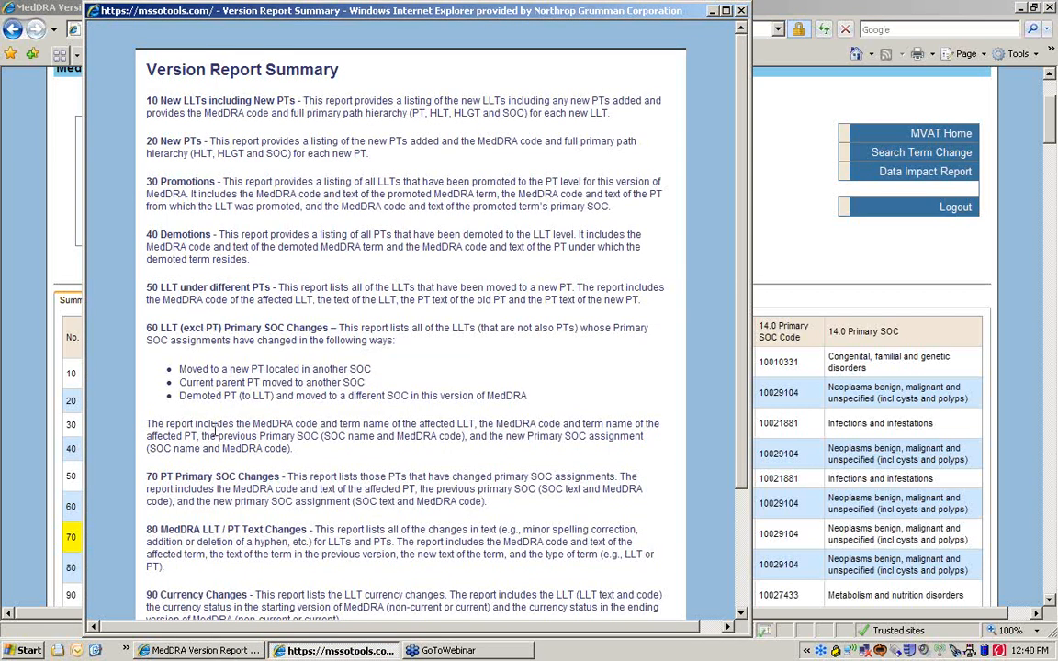
pyautogui.click(741, 11)
pyautogui.scroll(-2, 526, 218)
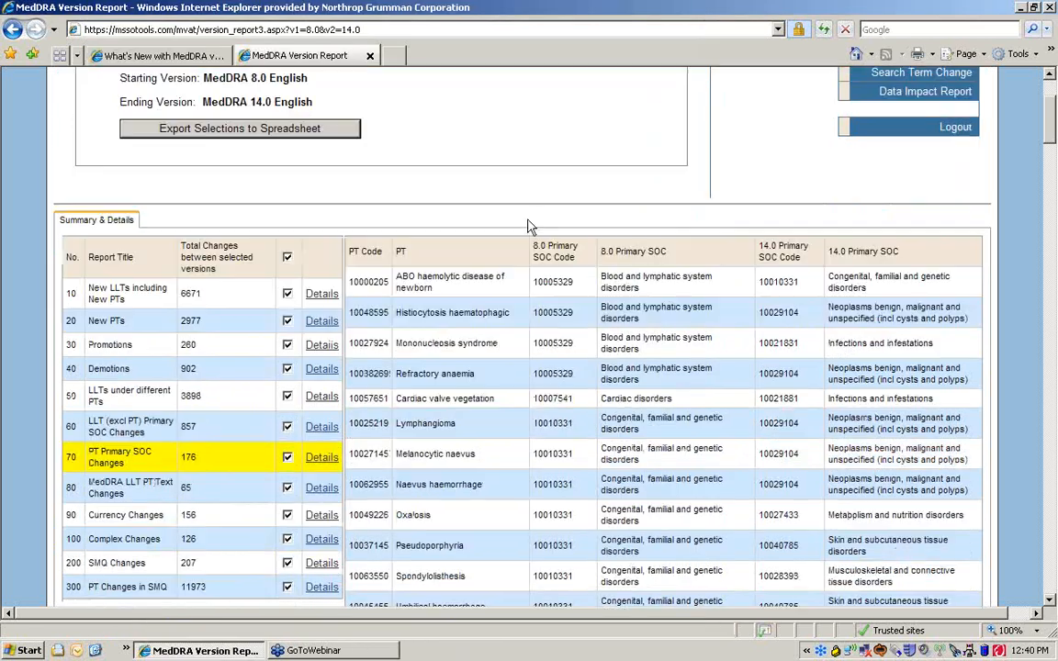
# Export all selected change reports to a spreadsheet and open the downloaded file in Excel.
pyautogui.scroll(2, 526, 219)
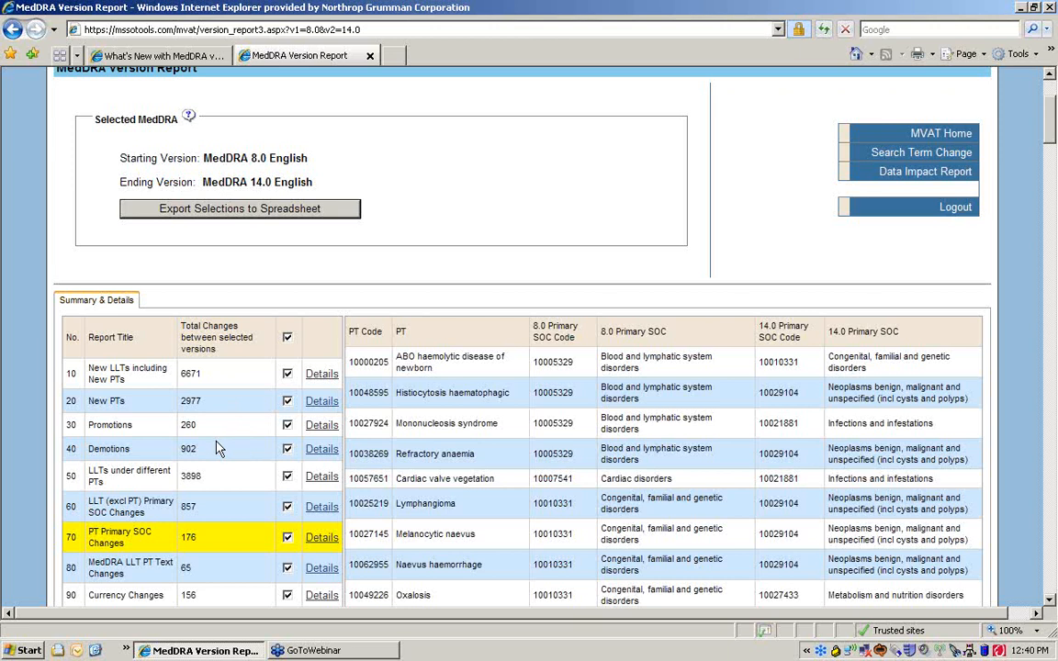
pyautogui.scroll(-2, 219, 447)
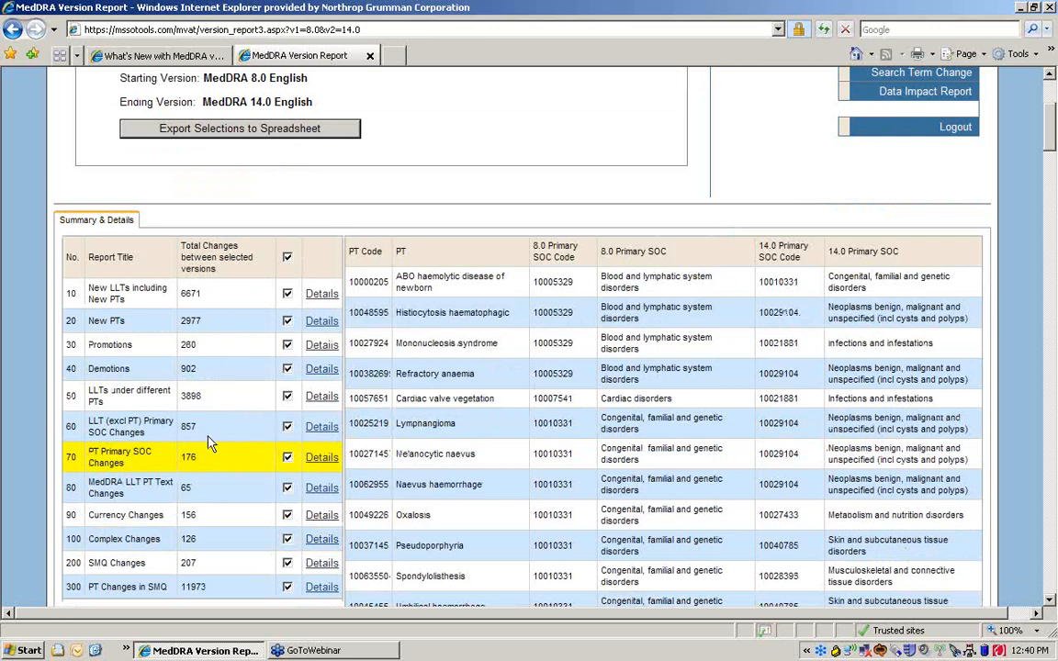
pyautogui.click(227, 134)
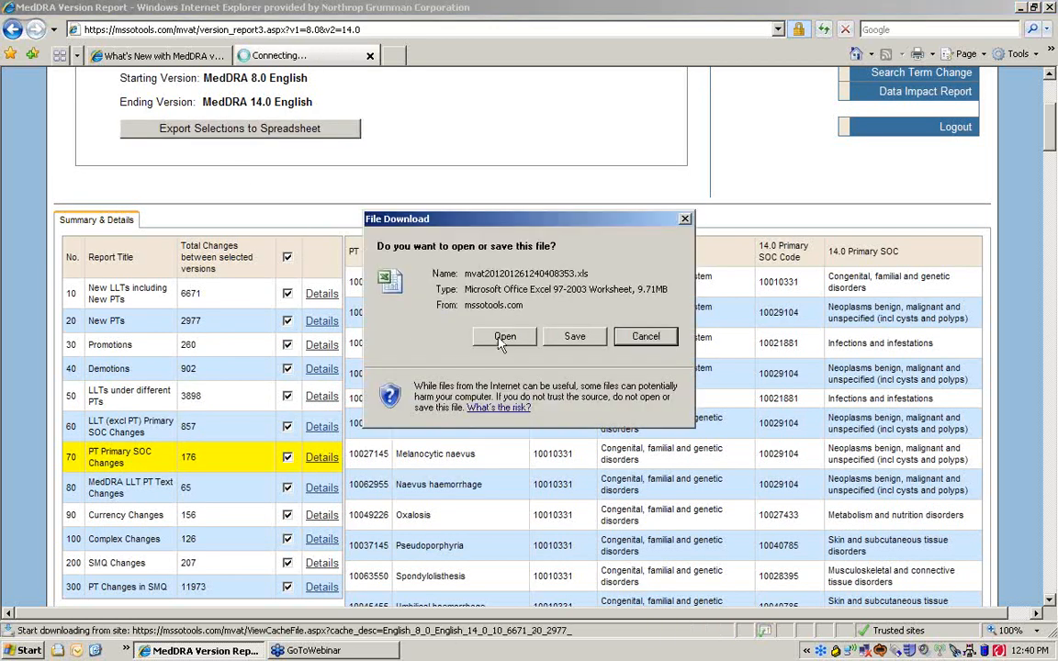
pyautogui.click(504, 337)
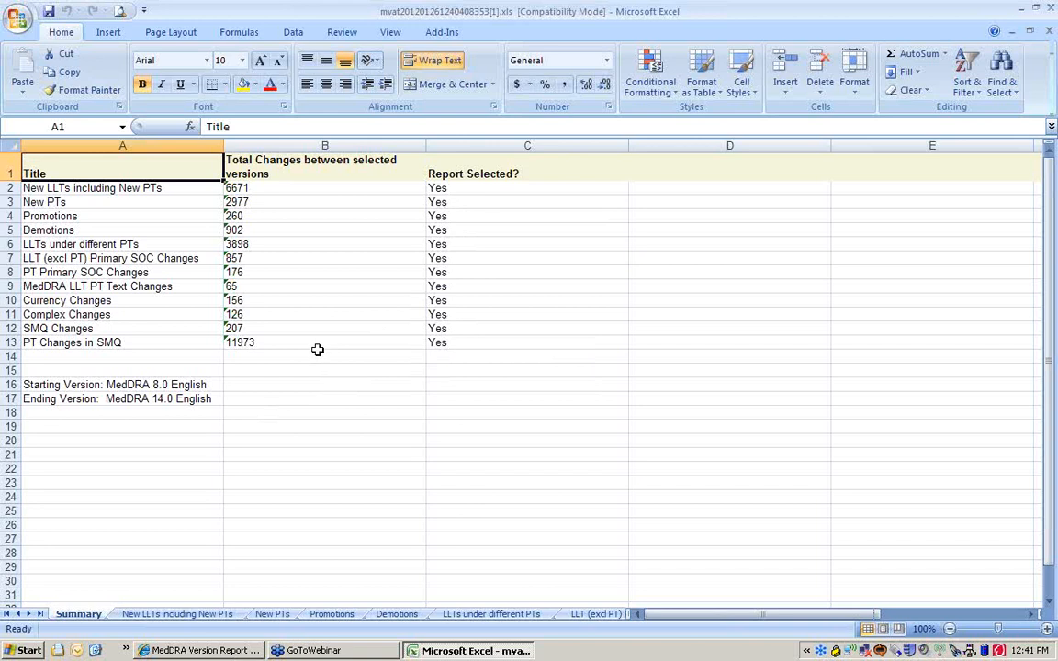
# Inspect the Promotions sheet of the exported workbook, and close the workbook to return to the version report in Internet Explorer.
pyautogui.click(95, 217)
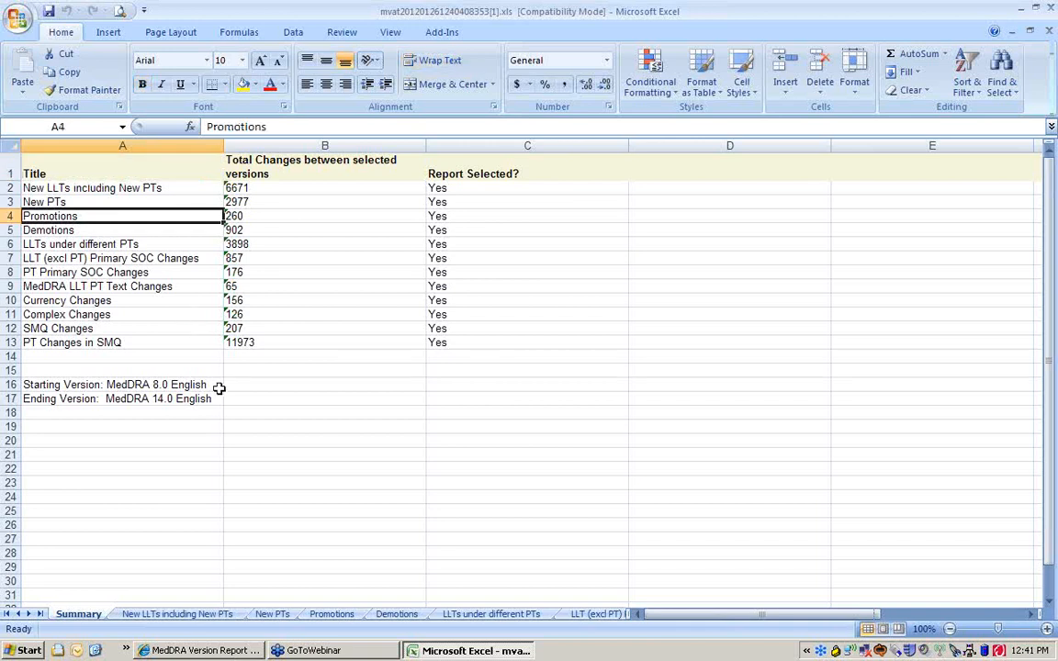
pyautogui.click(329, 621)
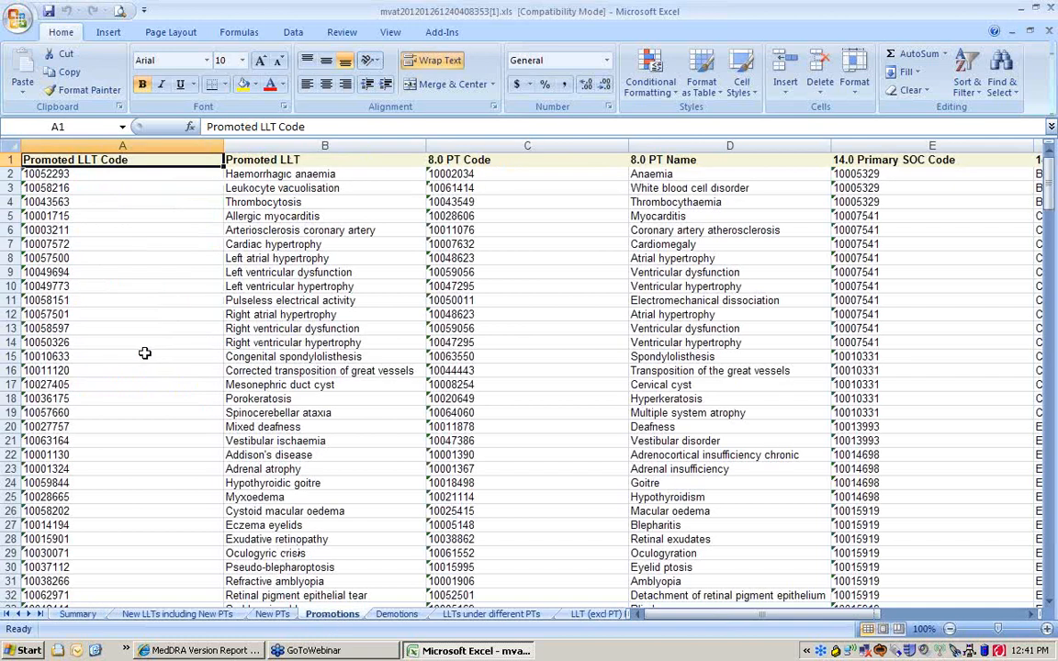
pyautogui.click(21, 18)
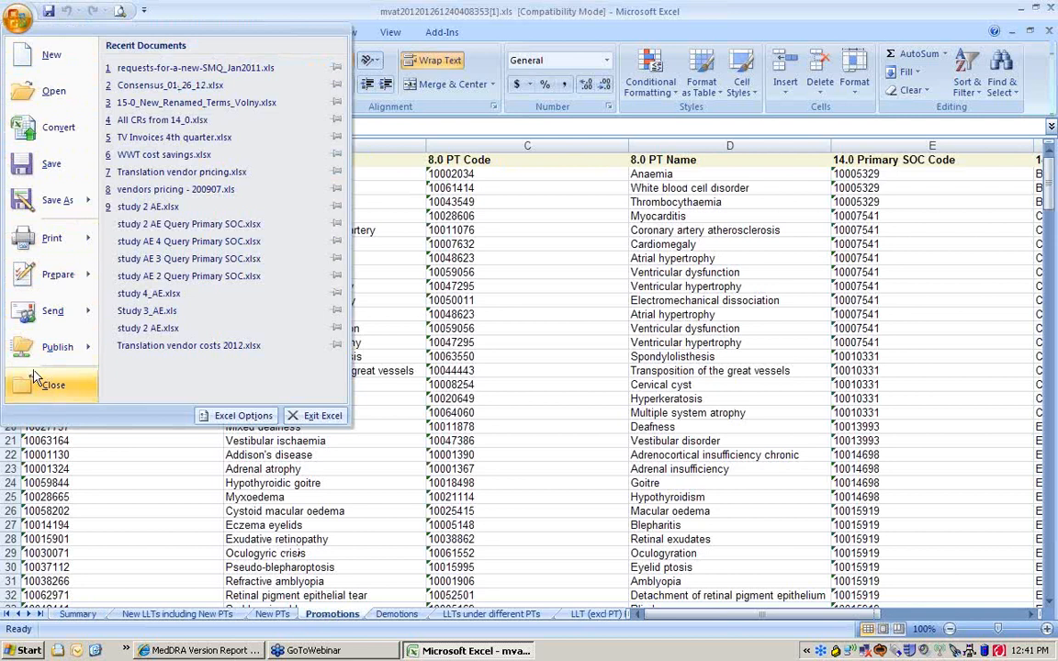
pyautogui.click(37, 392)
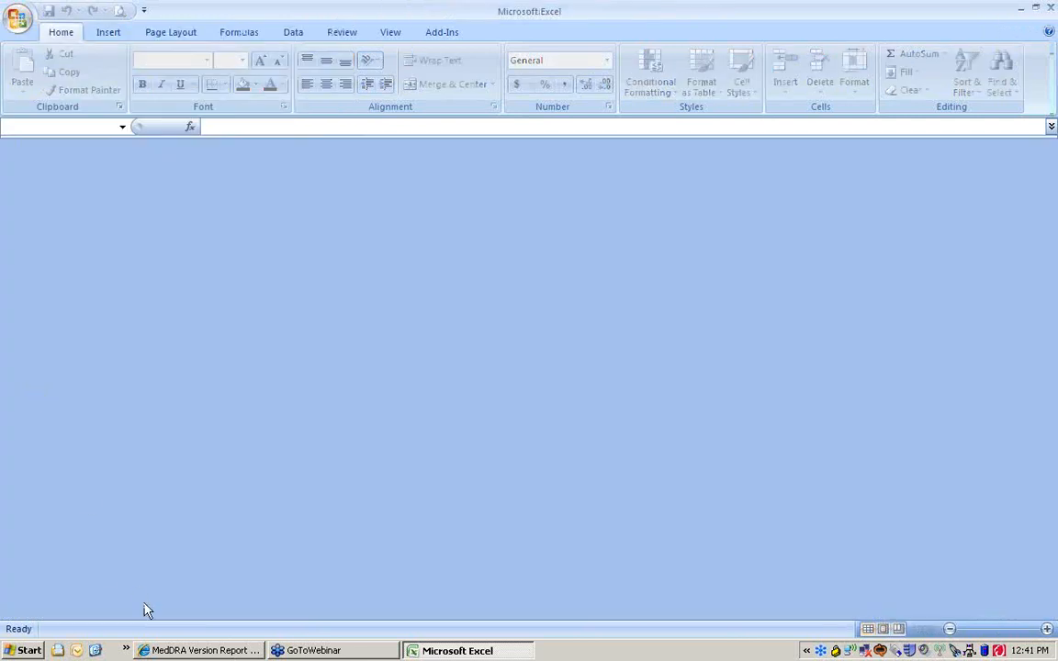
pyautogui.click(181, 653)
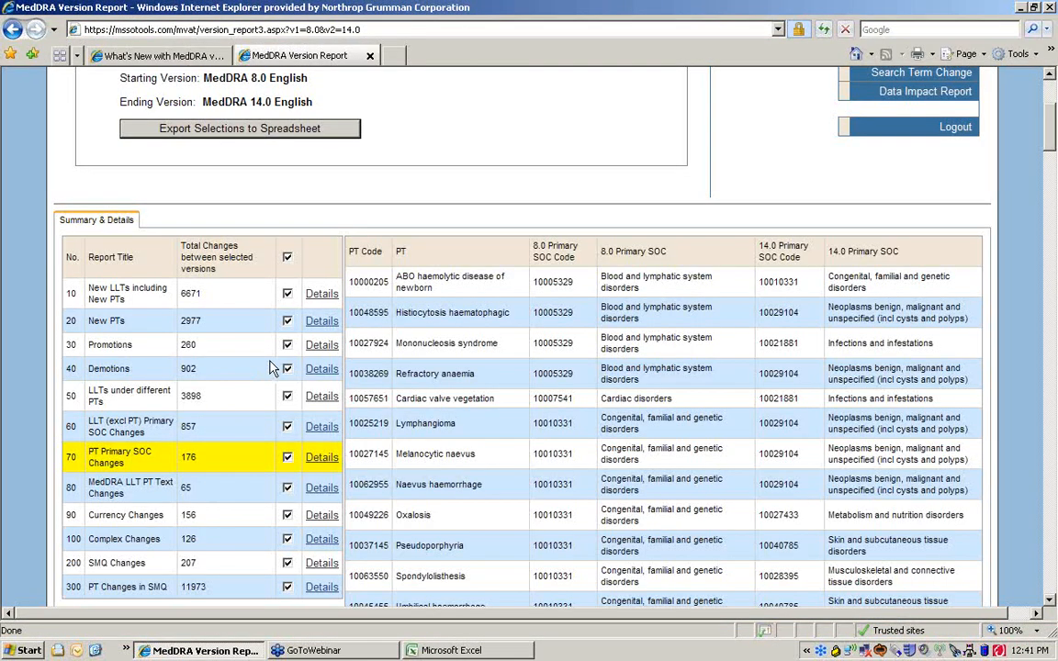
# Start a Data Impact Report from MedDRA 8.0 English to MedDRA 14.0 English and proceed to the data import requirements.
pyautogui.scroll(1, 246, 333)
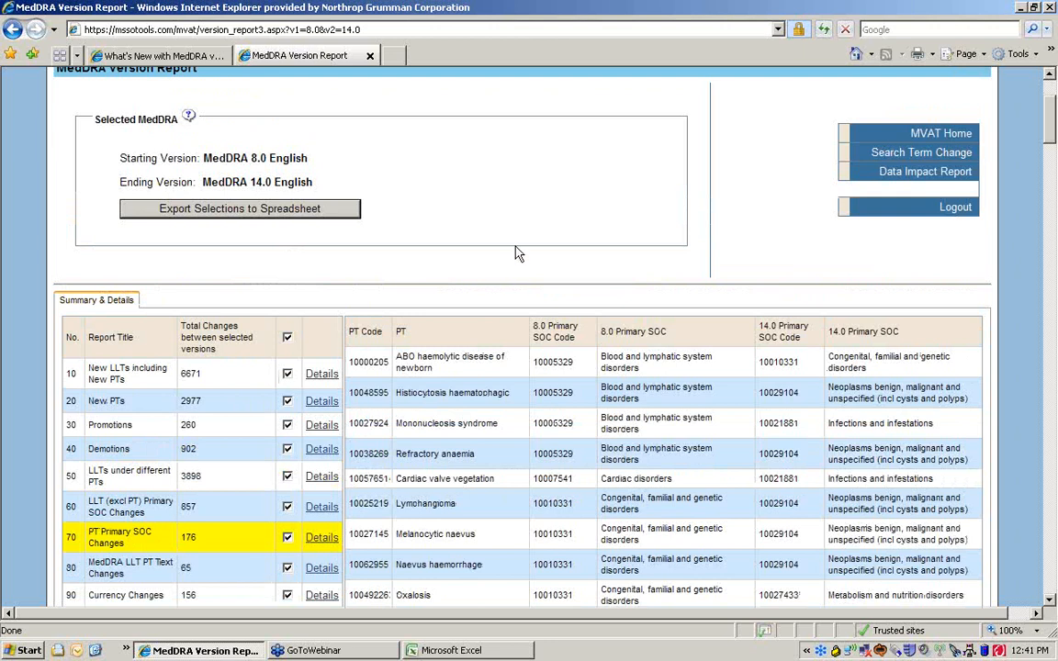
pyautogui.click(890, 179)
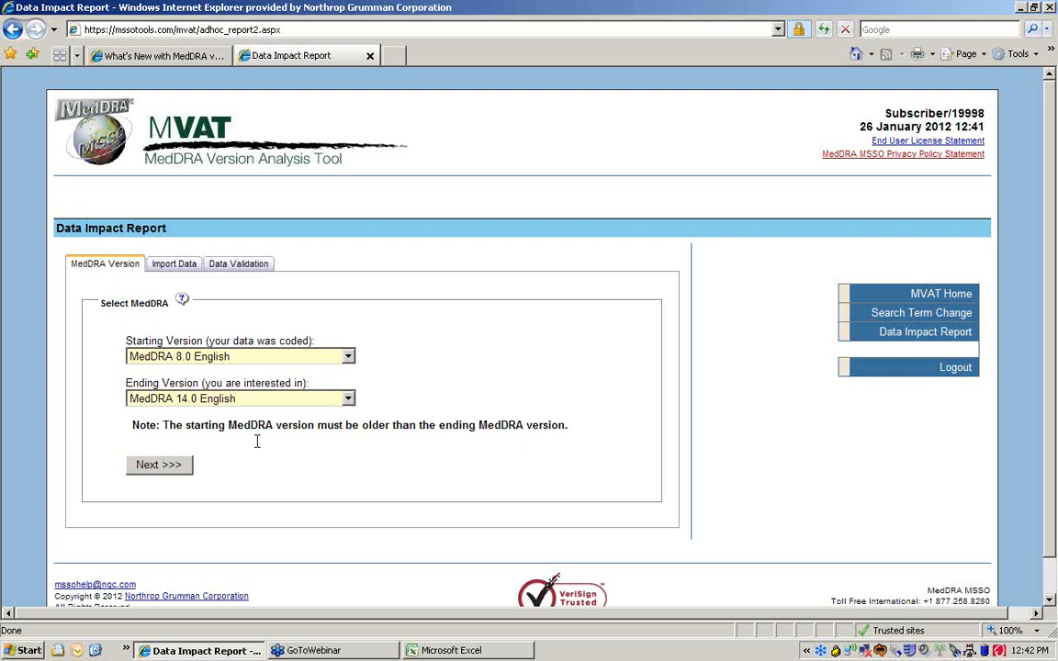
pyautogui.click(158, 466)
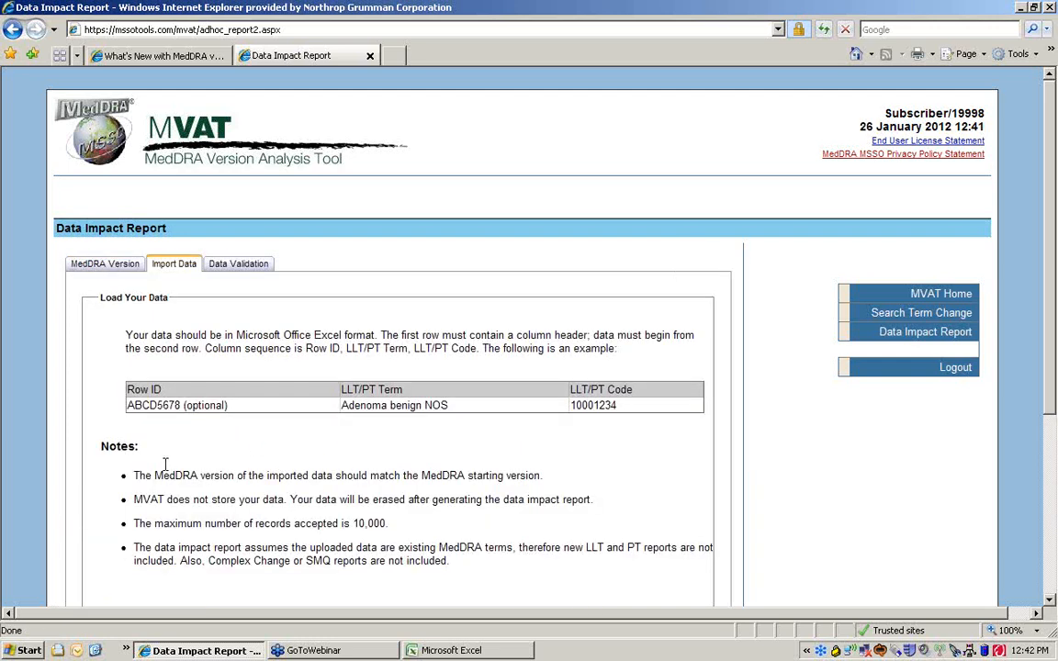
pyautogui.scroll(-2, 184, 456)
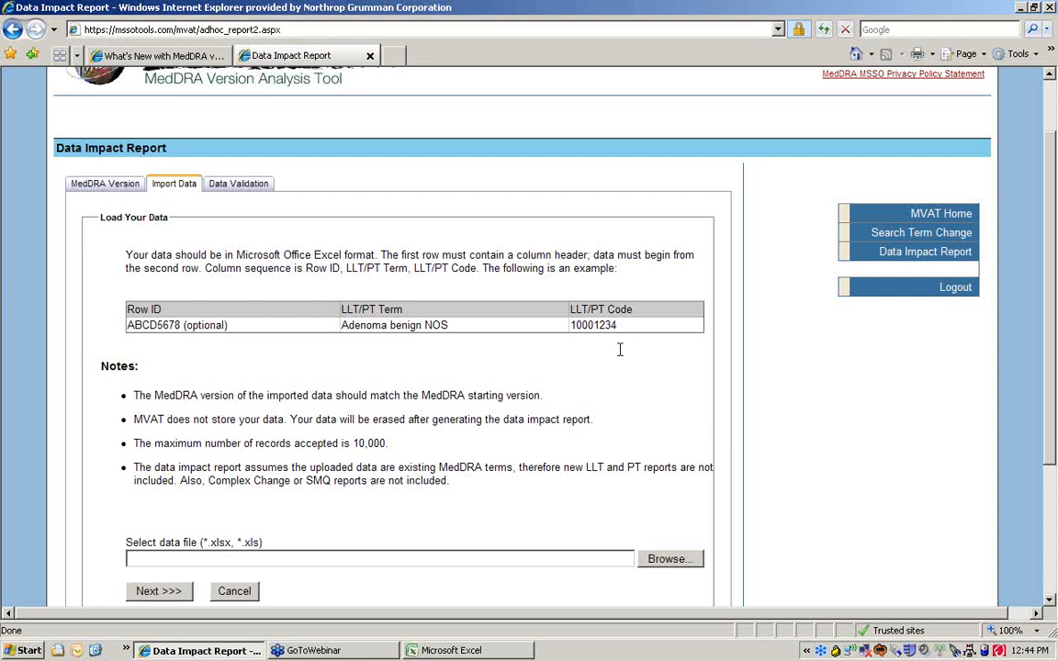
# Recheck the starting and ending MedDRA versions of the data impact report and reread the data import notes.
pyautogui.click(119, 183)
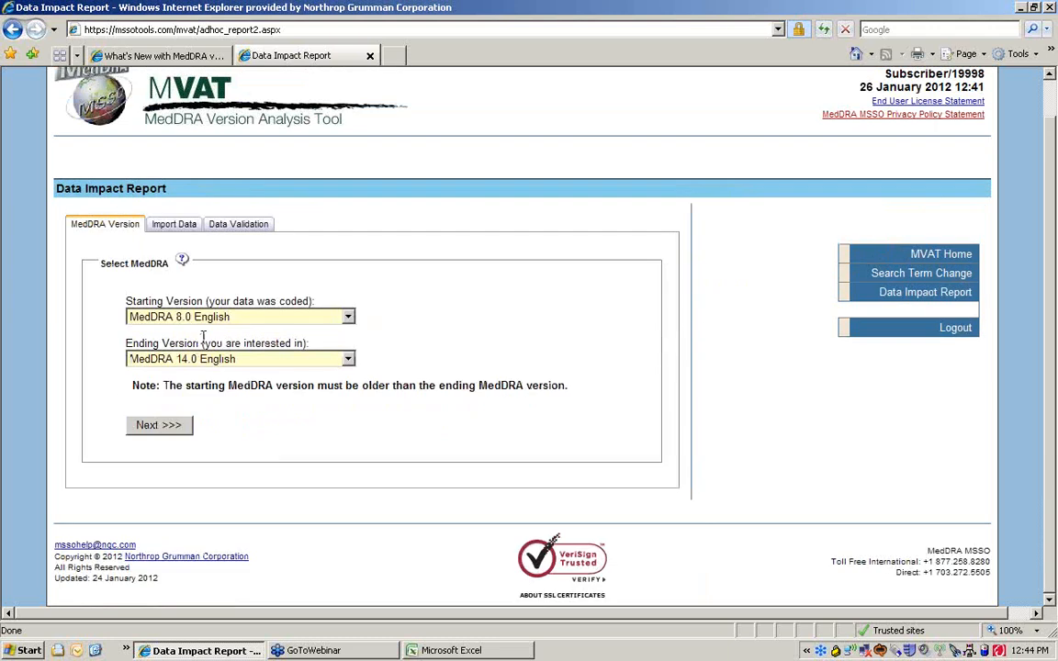
pyautogui.click(177, 228)
pyautogui.scroll(-2, 349, 422)
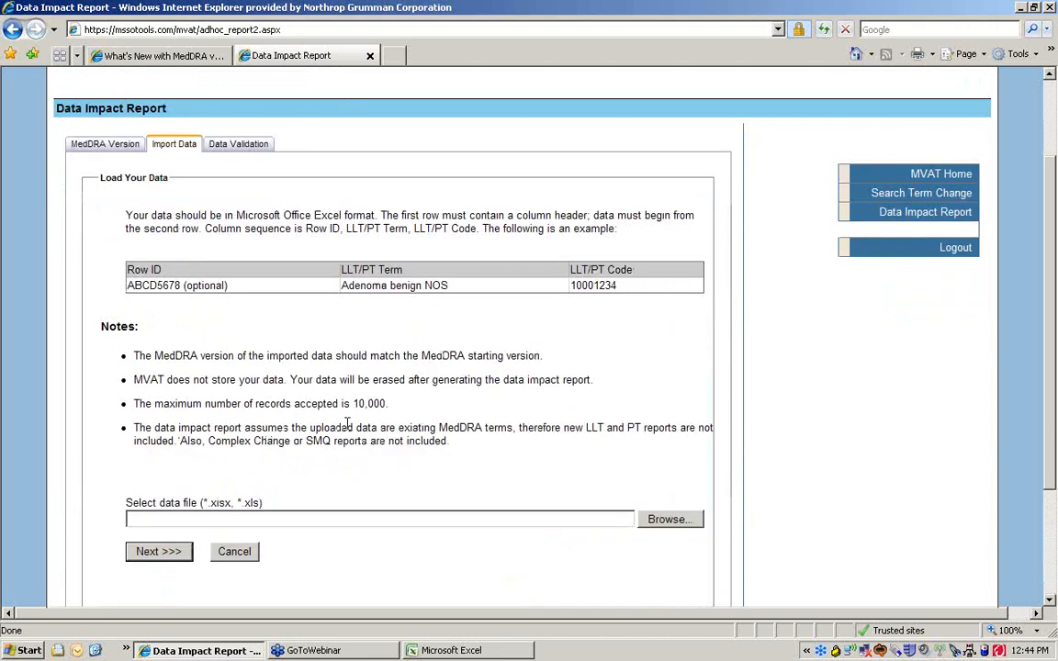
pyautogui.scroll(2, 347, 423)
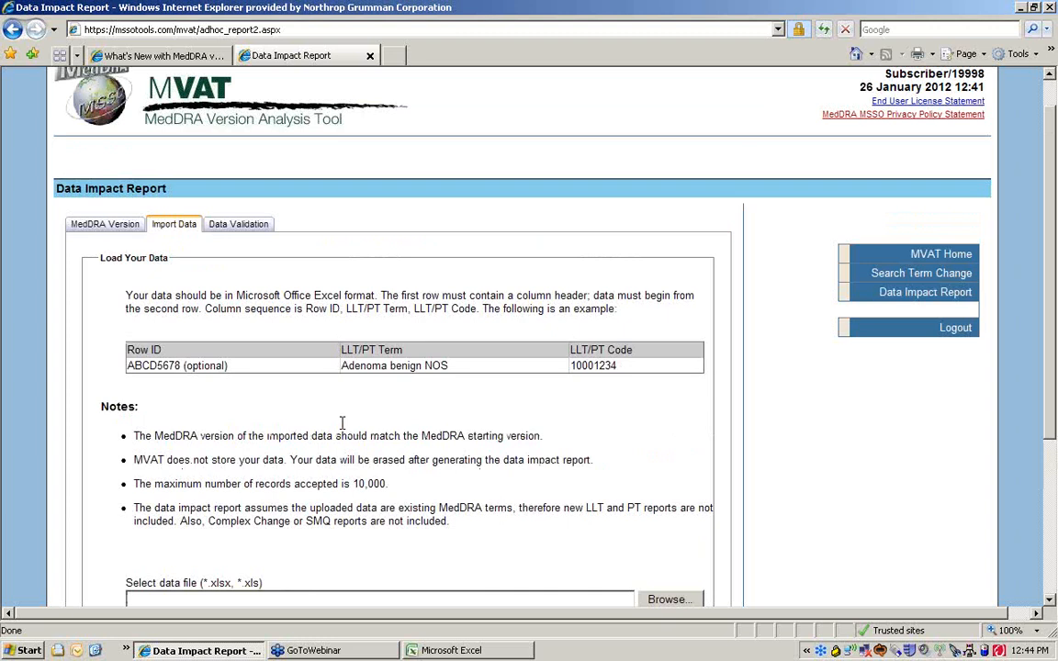
pyautogui.scroll(-2, 342, 422)
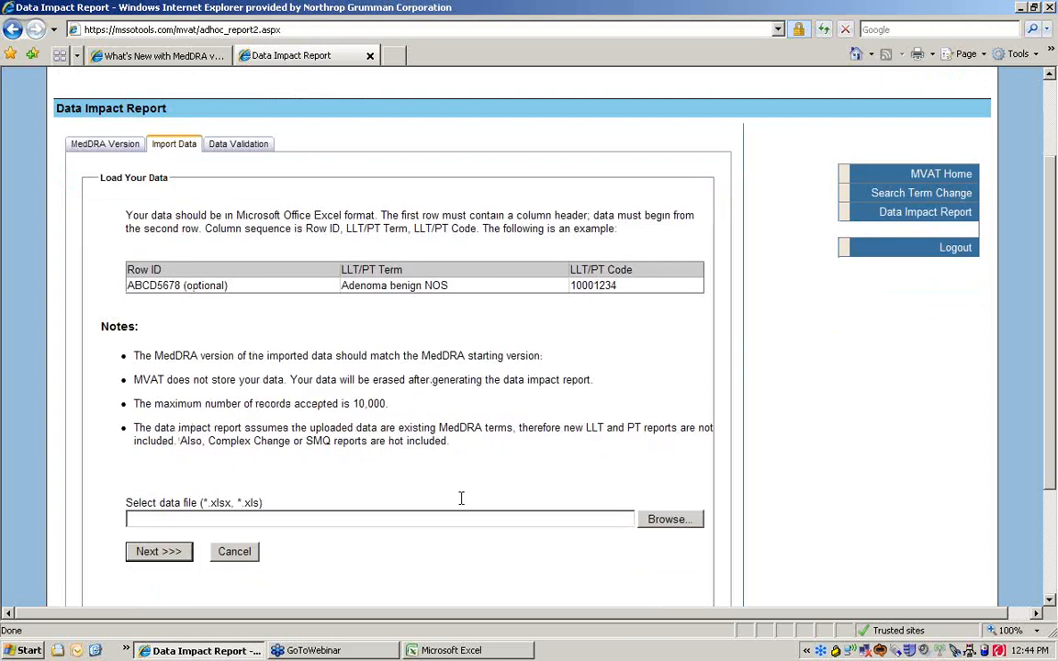
# Import term_code_demo.xlsx from the MVAT test folder in MSSO Downloads and submit it for data validation.
pyautogui.click(682, 531)
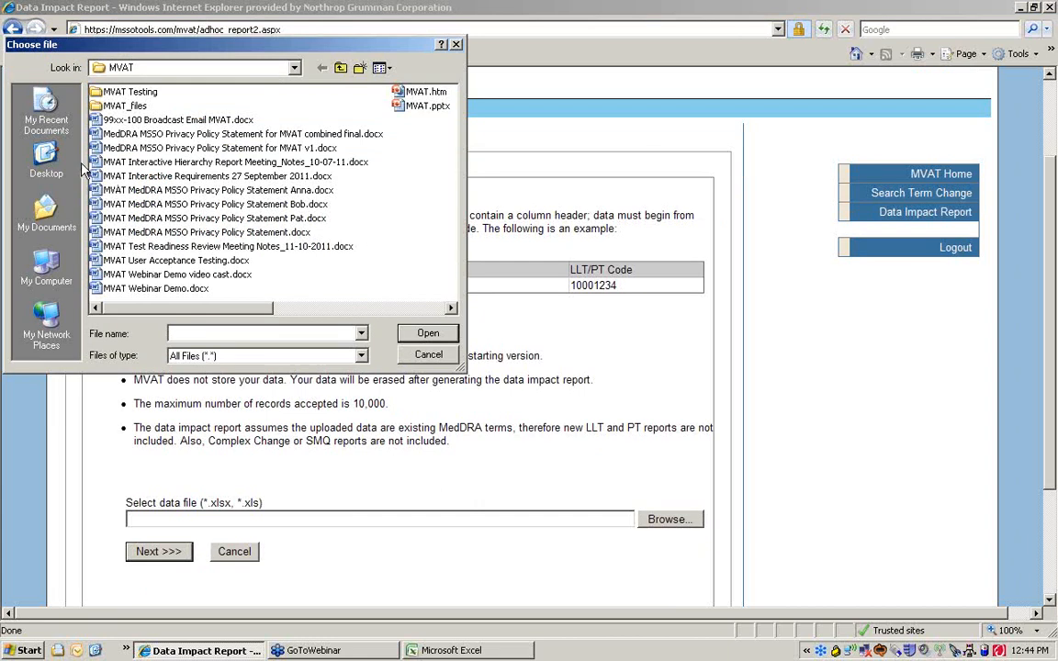
pyautogui.click(340, 69)
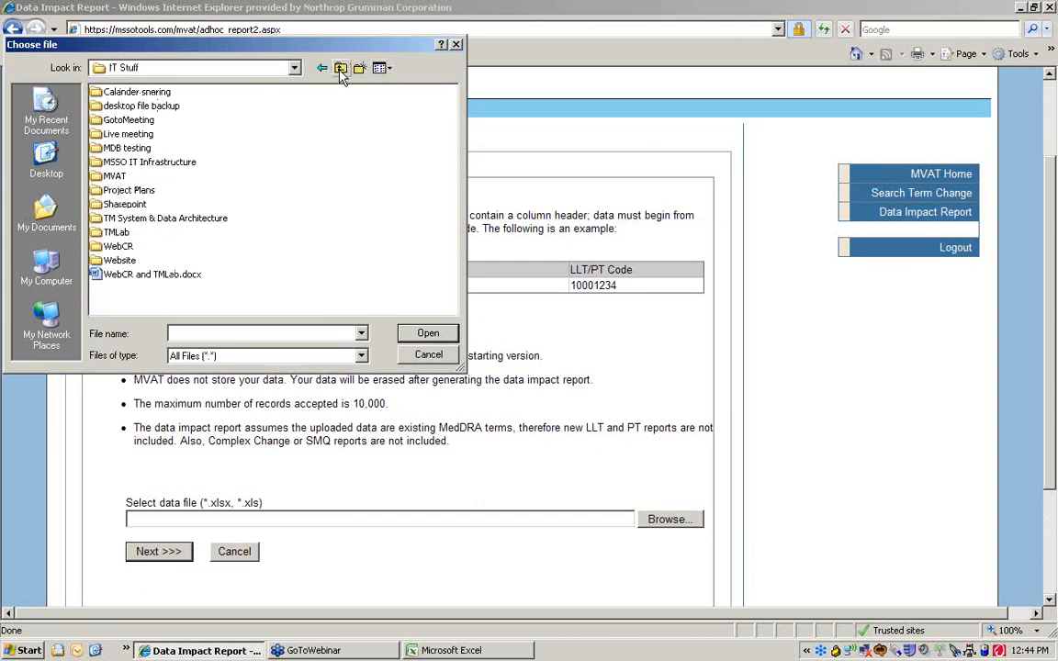
pyautogui.click(340, 70)
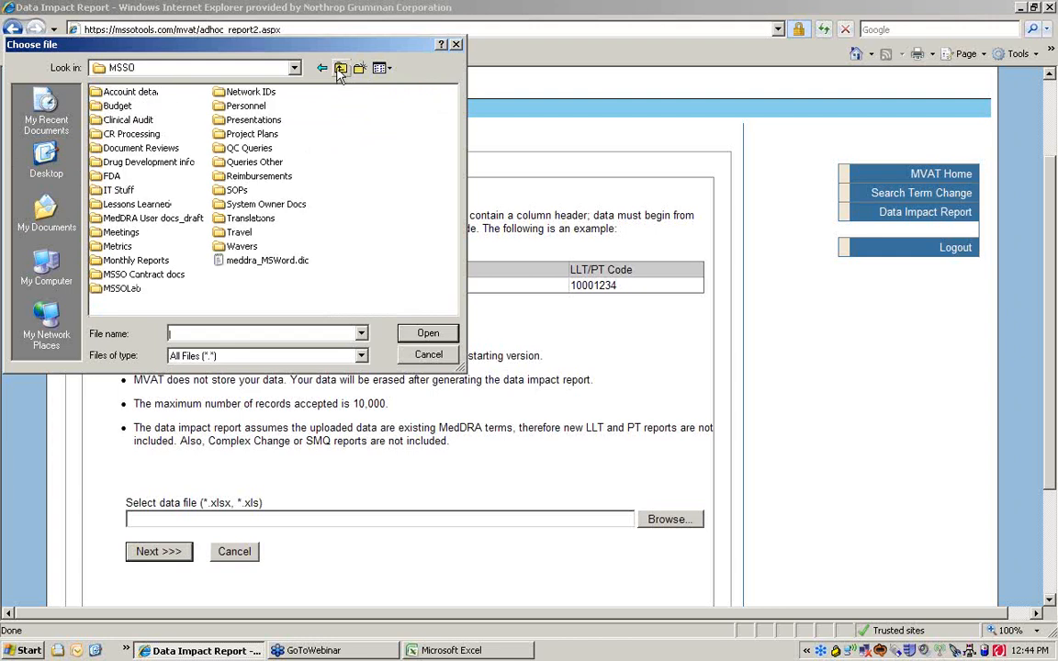
pyautogui.click(48, 220)
pyautogui.doubleClick(119, 147)
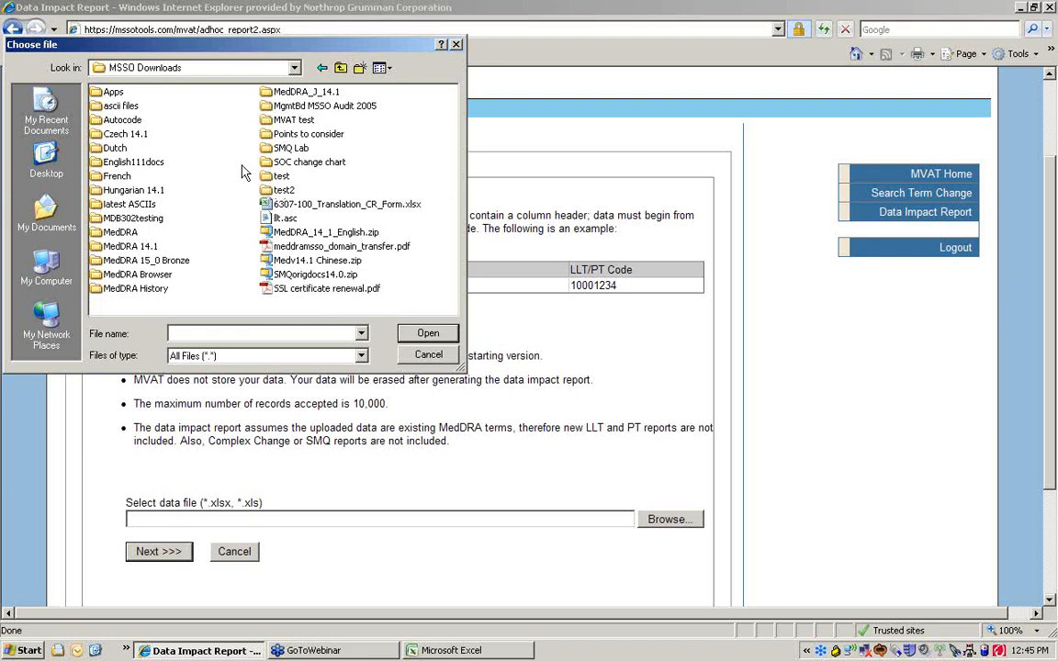
pyautogui.doubleClick(294, 119)
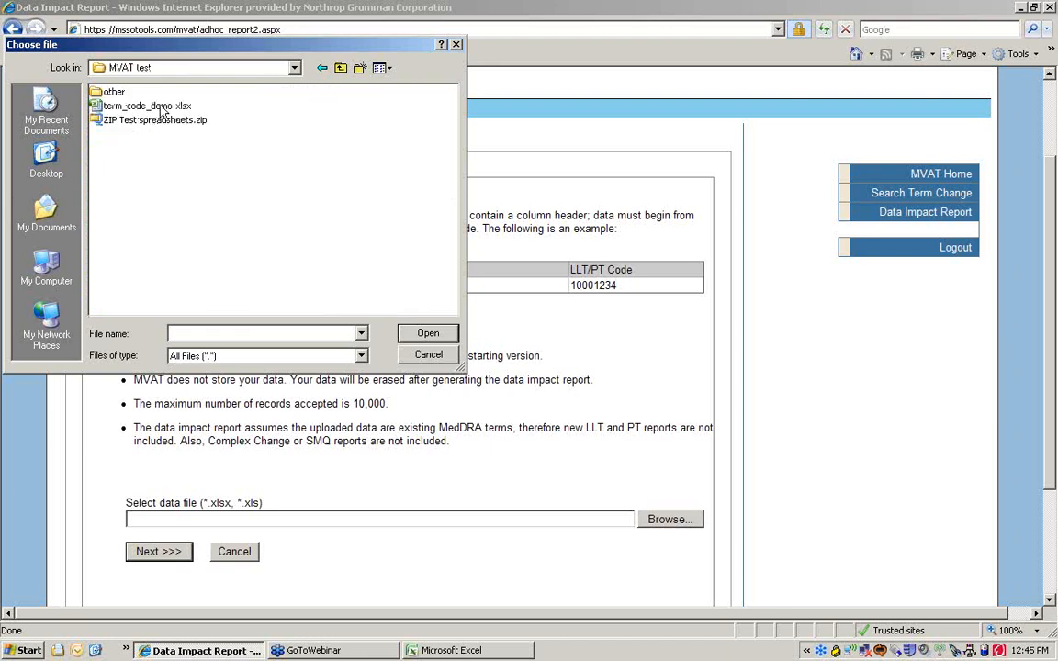
pyautogui.click(144, 106)
pyautogui.press('Return')
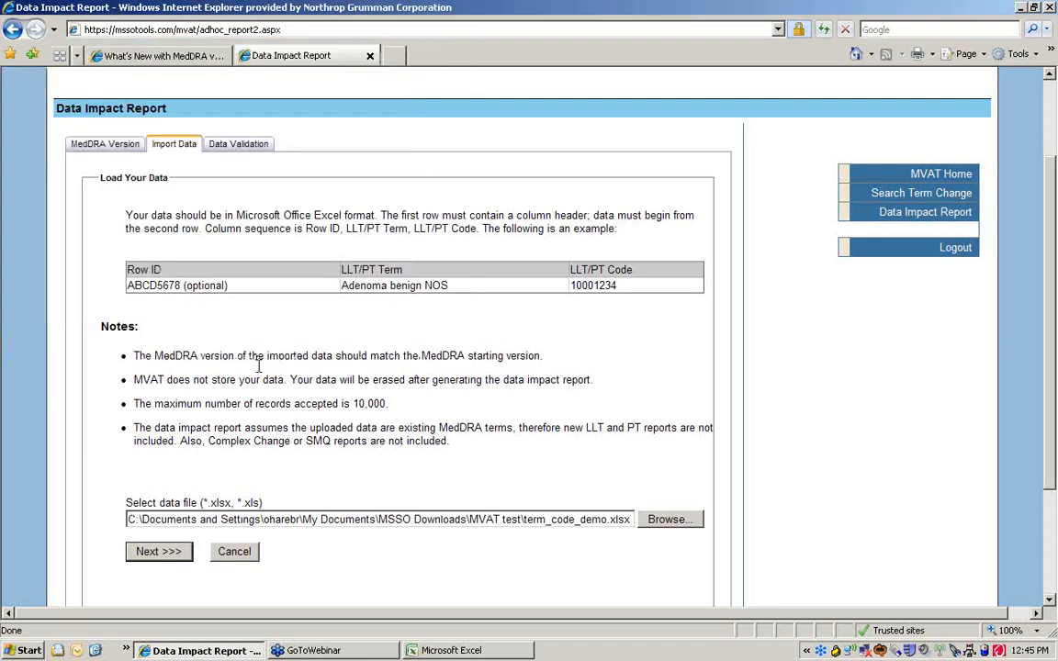
pyautogui.click(161, 555)
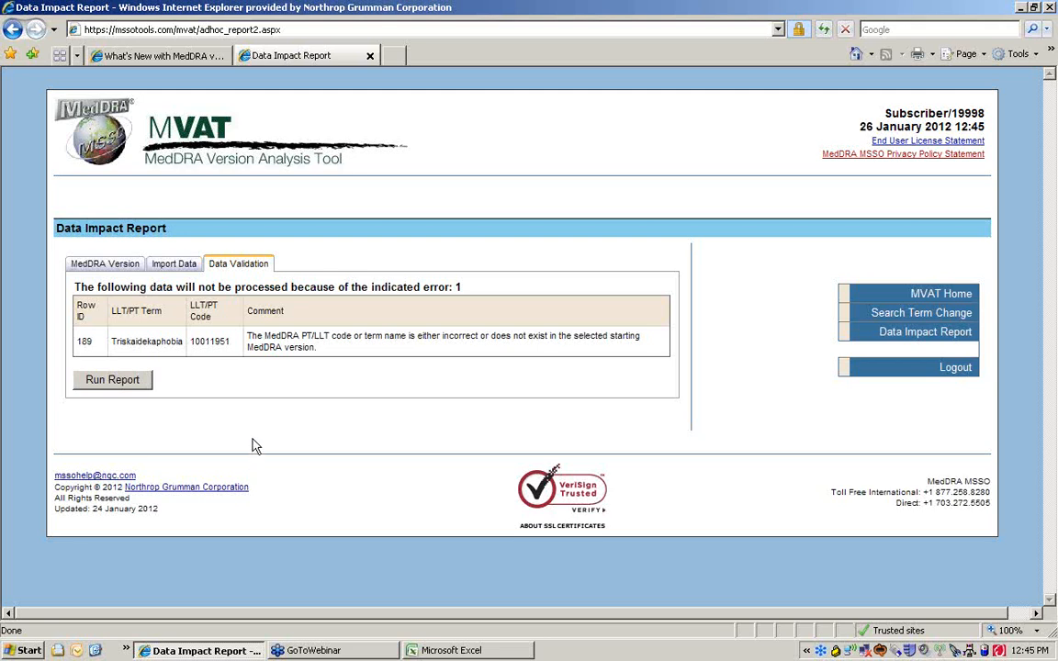
# Run the data impact report and review its data statistics and the summary of changes affecting the uploaded data.
pyautogui.click(134, 385)
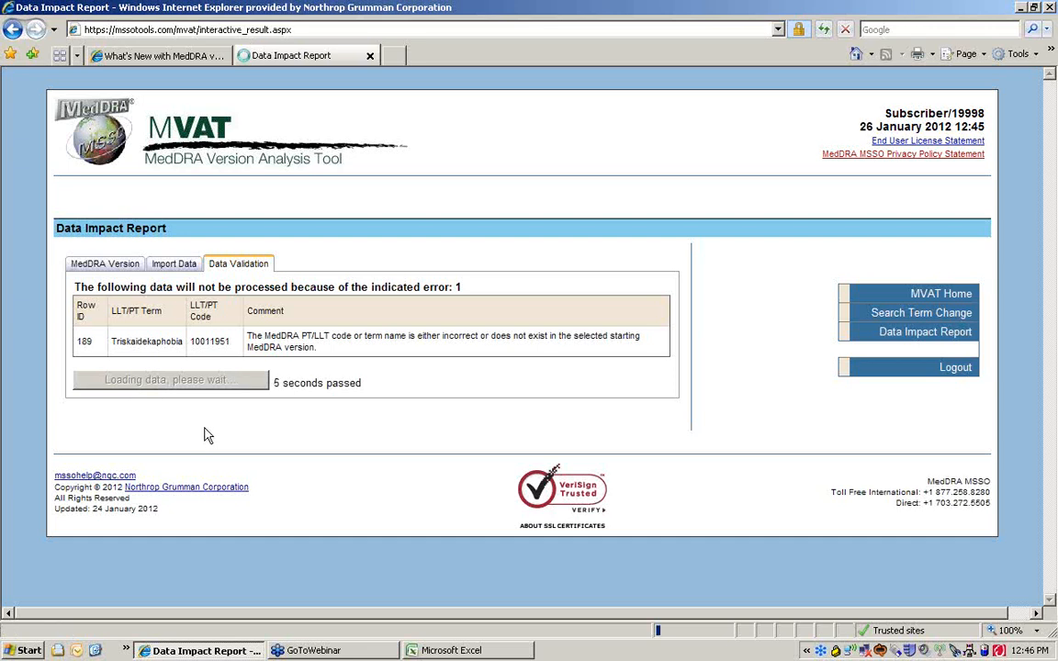
pyautogui.scroll(-5, 197, 432)
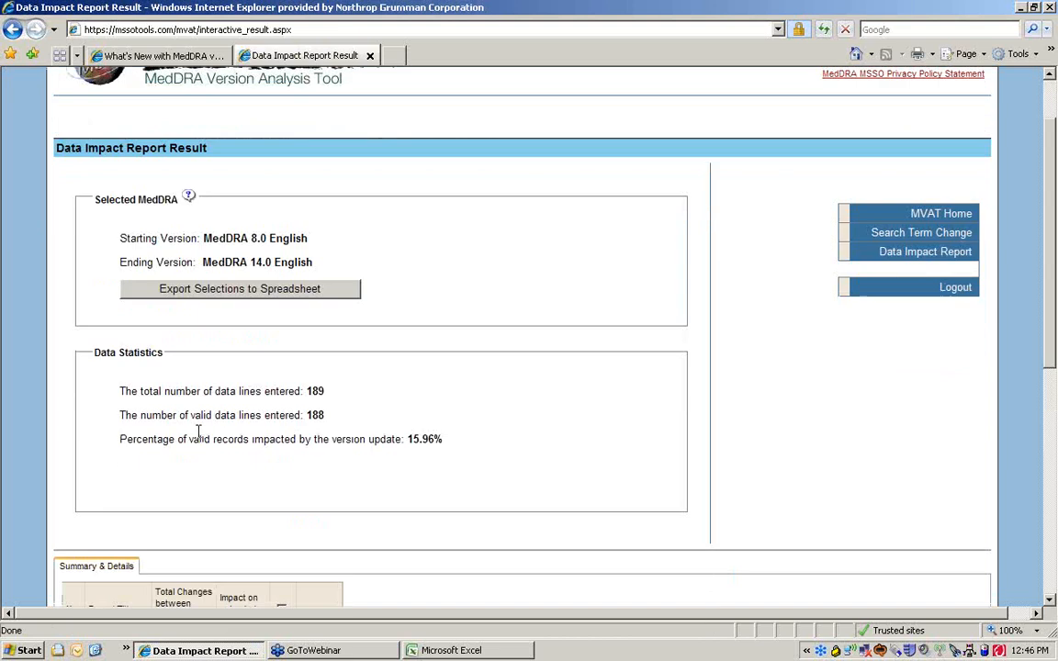
pyautogui.scroll(-4, 195, 430)
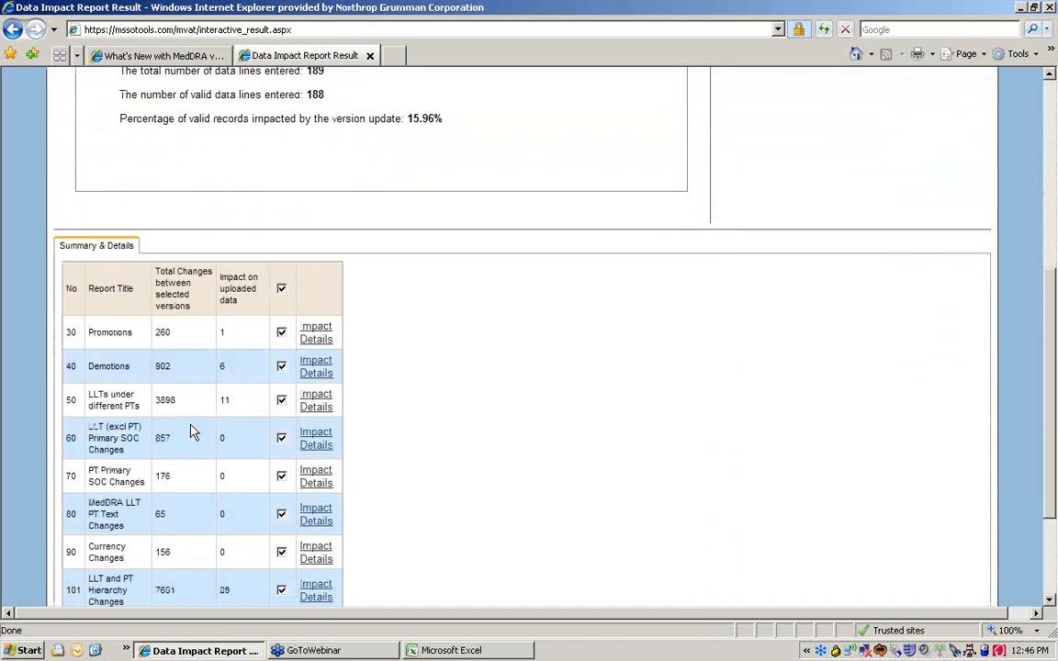
pyautogui.scroll(4, 184, 432)
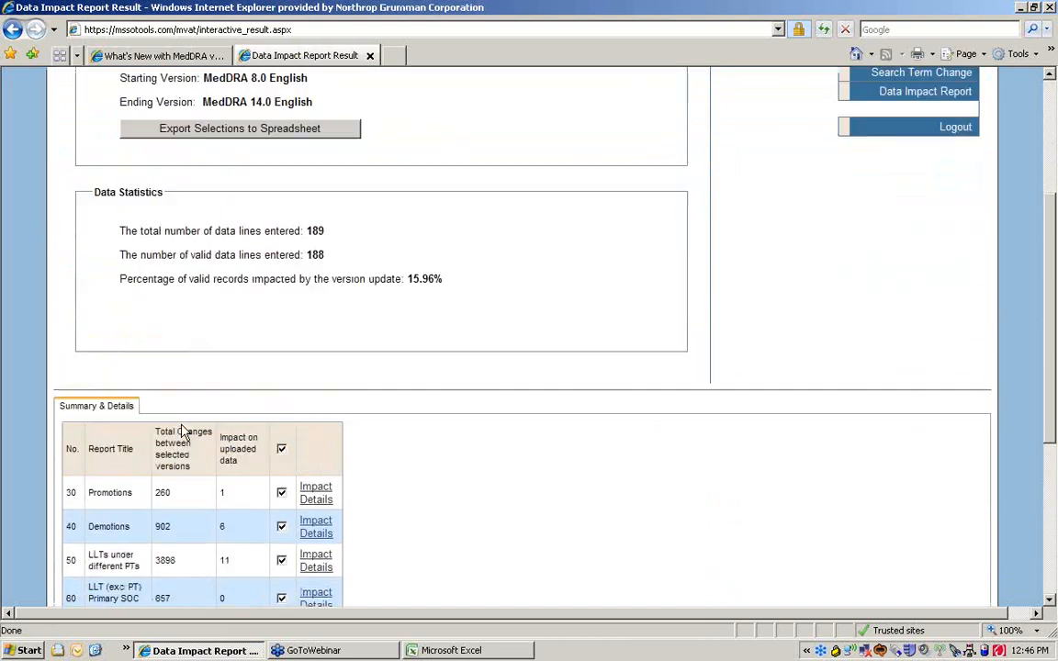
pyautogui.scroll(-4, 177, 425)
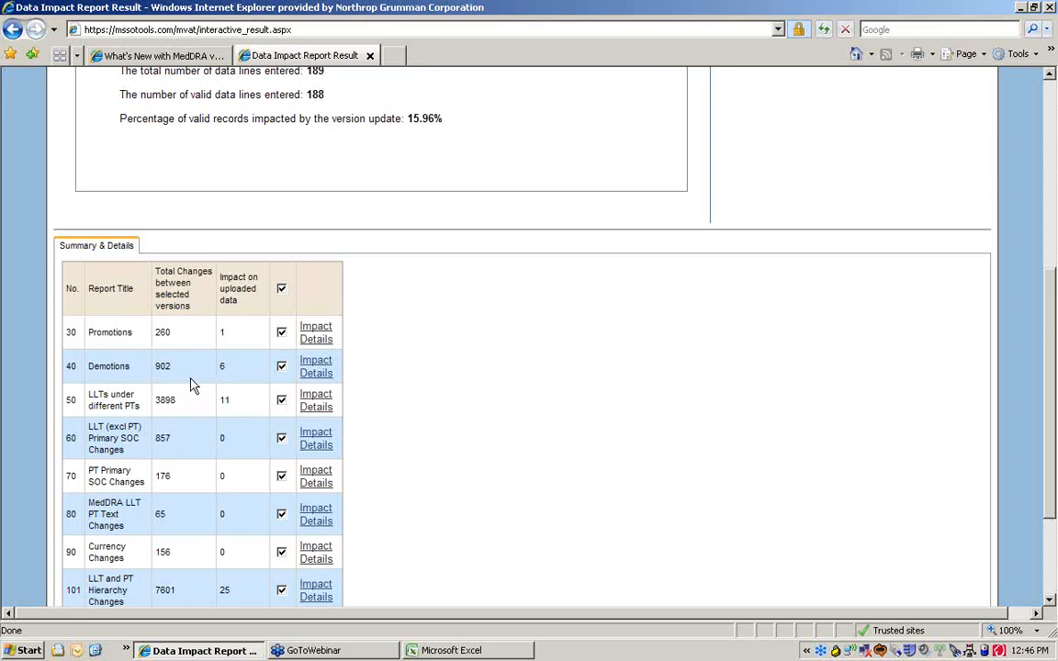
pyautogui.scroll(2, 188, 379)
pyautogui.scroll(4, 188, 380)
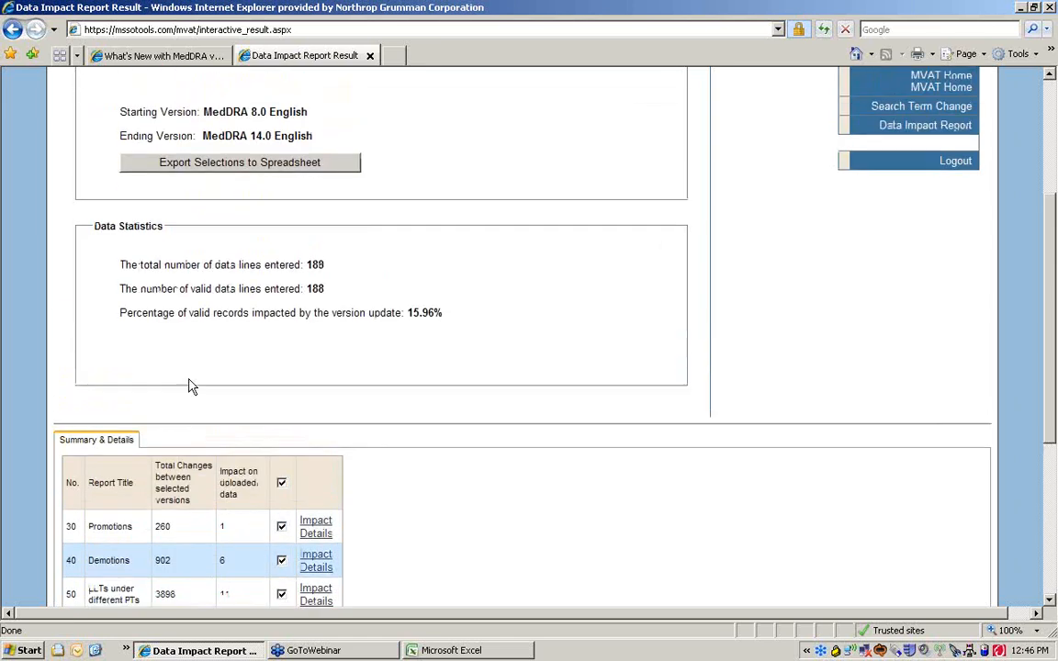
pyautogui.scroll(-2, 189, 377)
pyautogui.scroll(-4, 189, 386)
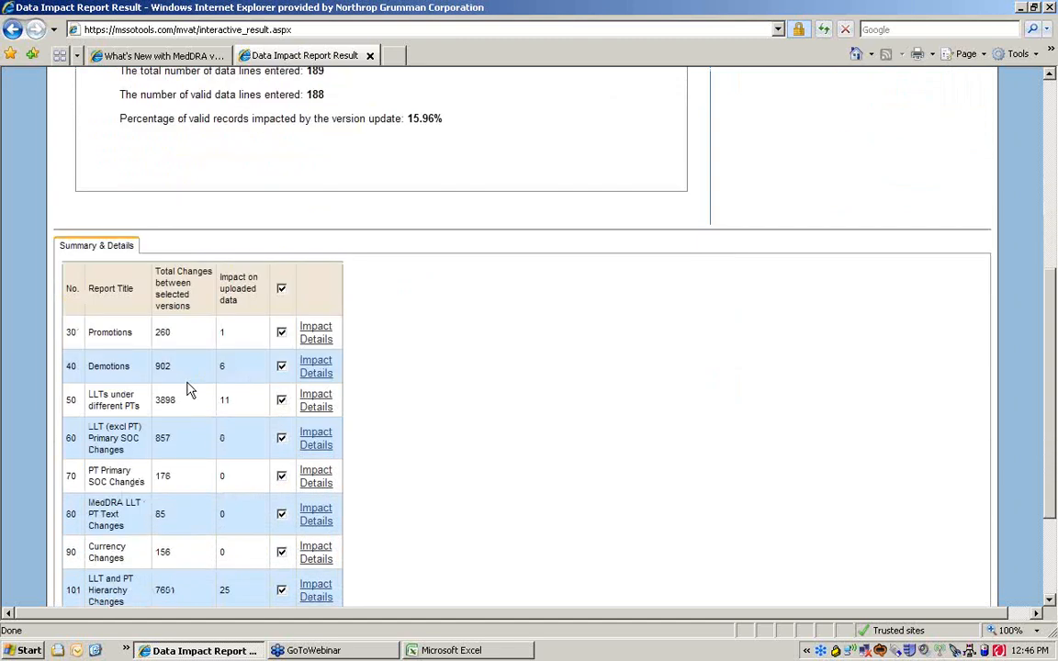
# Show the impact details of the LLTs under different PTs report and recheck the data statistics.
pyautogui.click(315, 399)
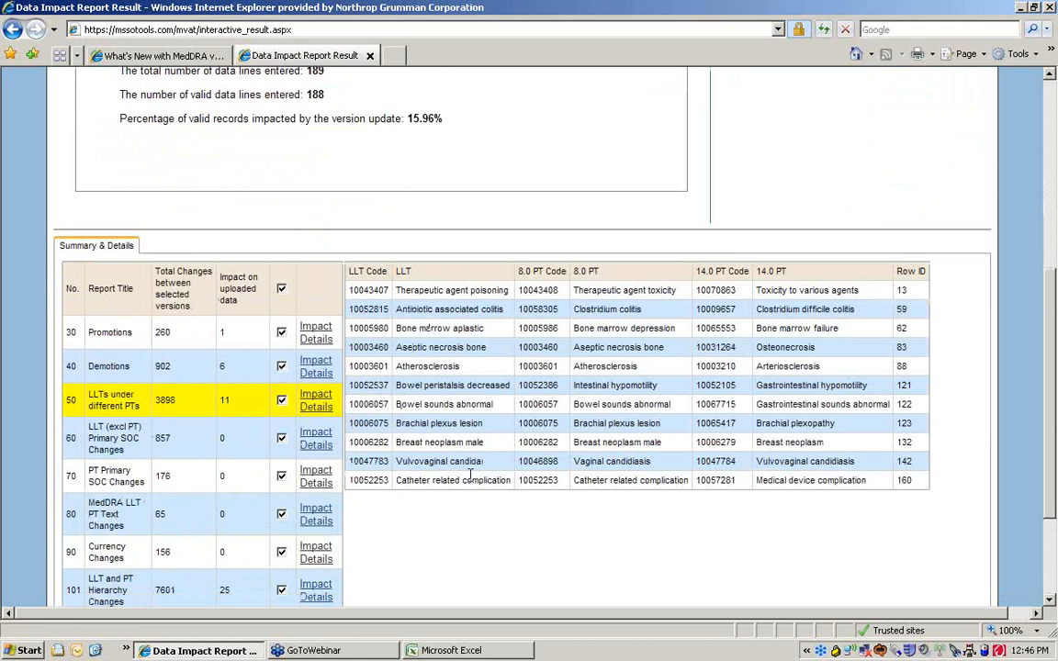
pyautogui.scroll(3, 473, 475)
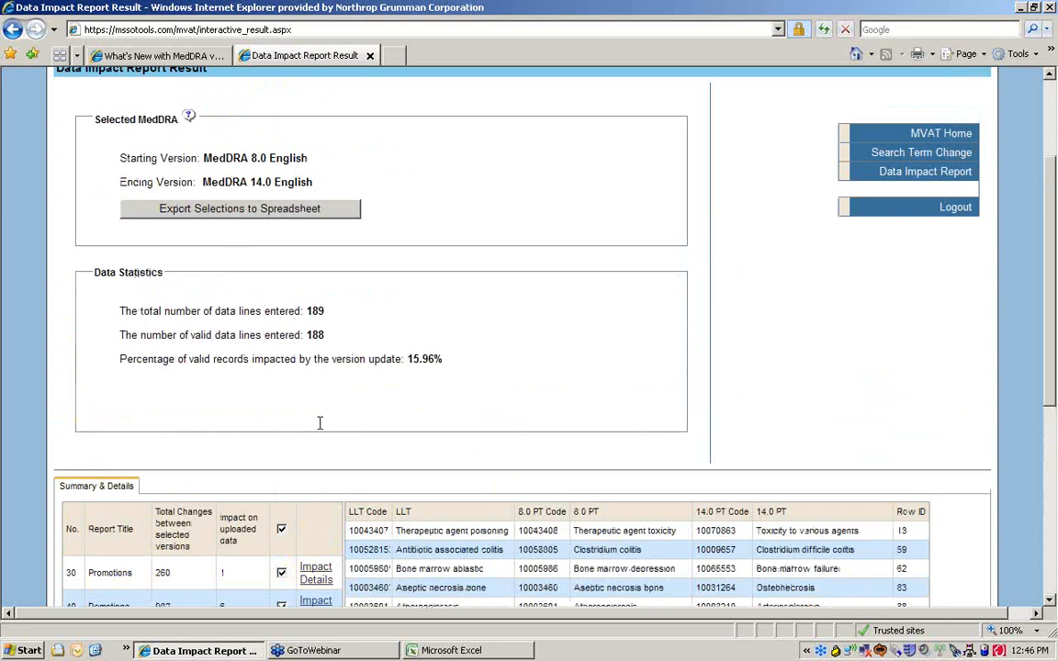
pyautogui.scroll(-3, 320, 423)
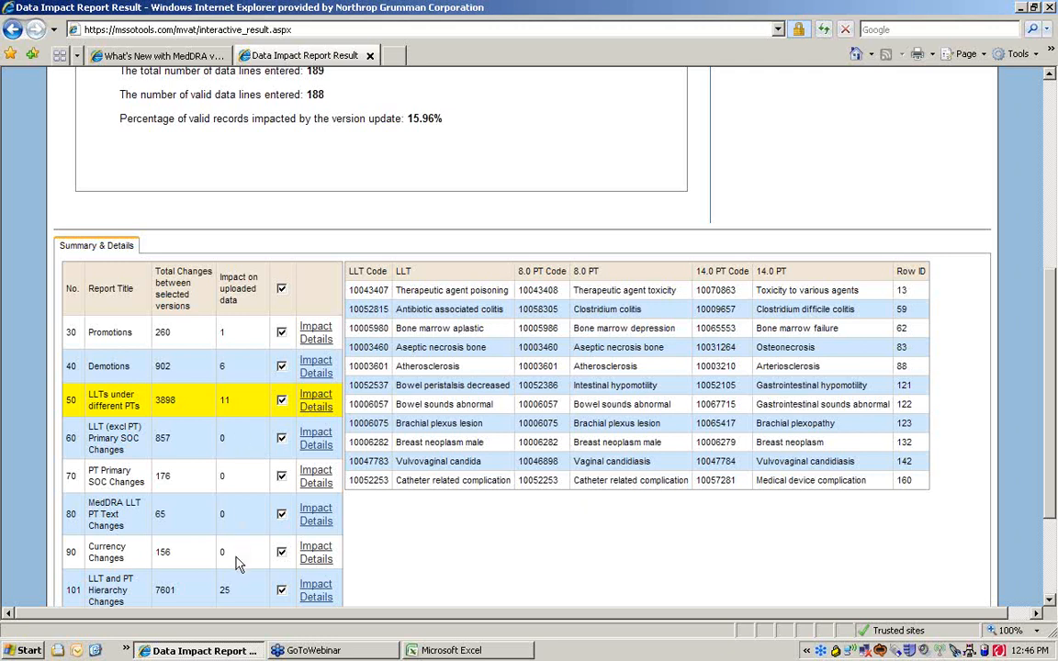
# Deselect the LLT (excl PT) Primary SOC, PT Primary SOC, MedDRA LLT PT Text and Currency Changes reports.
pyautogui.click(281, 438)
pyautogui.click(281, 477)
pyautogui.click(281, 514)
pyautogui.click(281, 552)
pyautogui.scroll(-1, 216, 467)
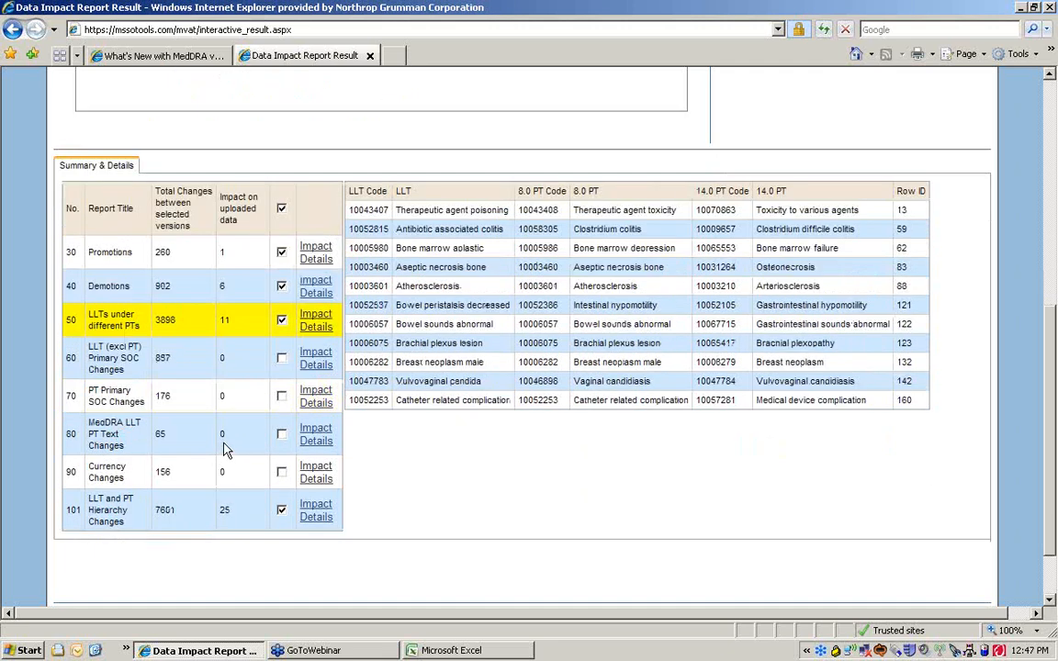
# Export the selected impact reports to a spreadsheet, open it in Excel and view the LLTs under different PTs sheet.
pyautogui.scroll(5, 206, 404)
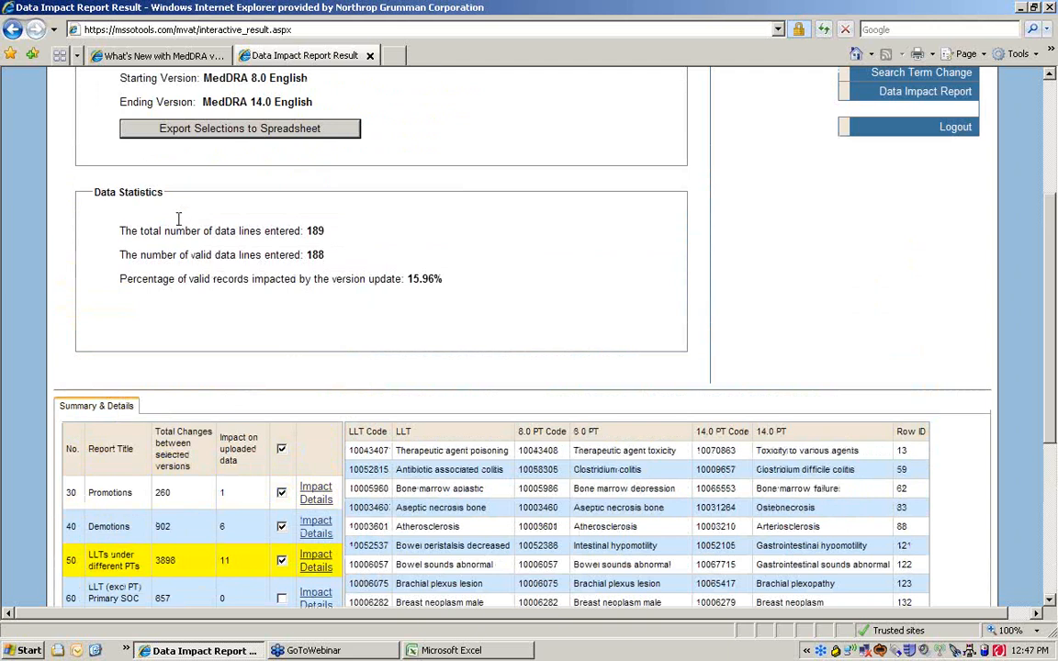
pyautogui.click(208, 134)
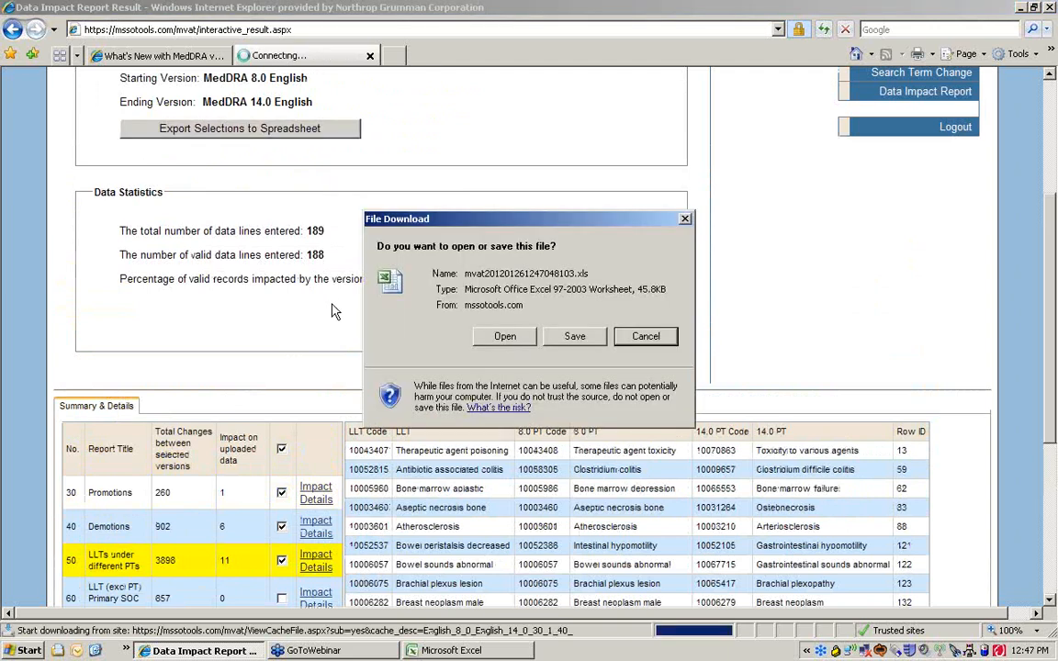
pyautogui.click(502, 336)
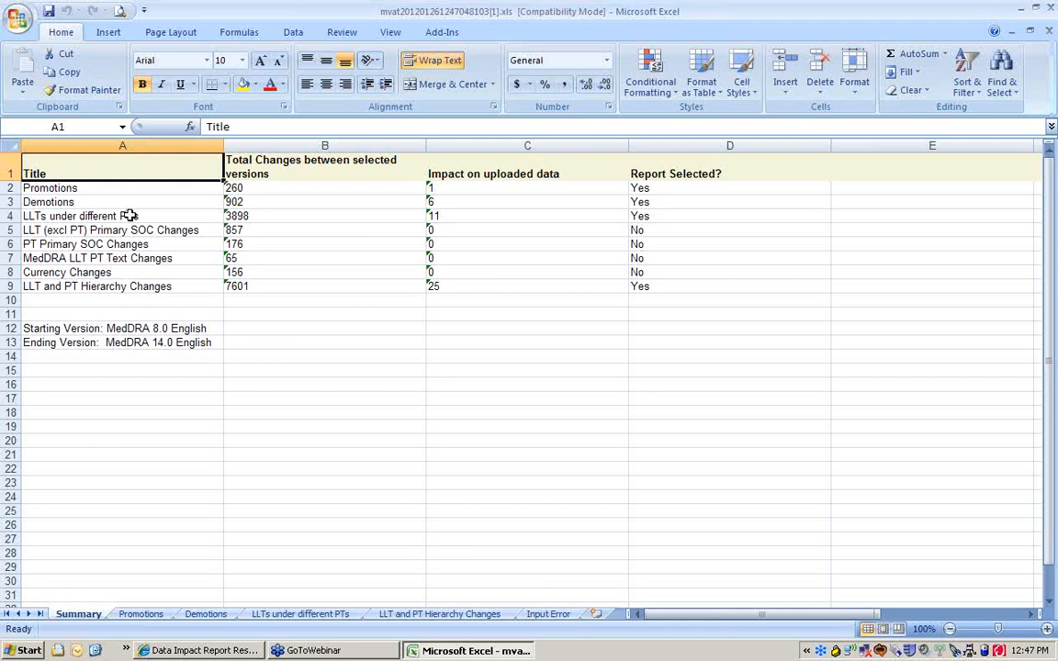
pyautogui.click(303, 614)
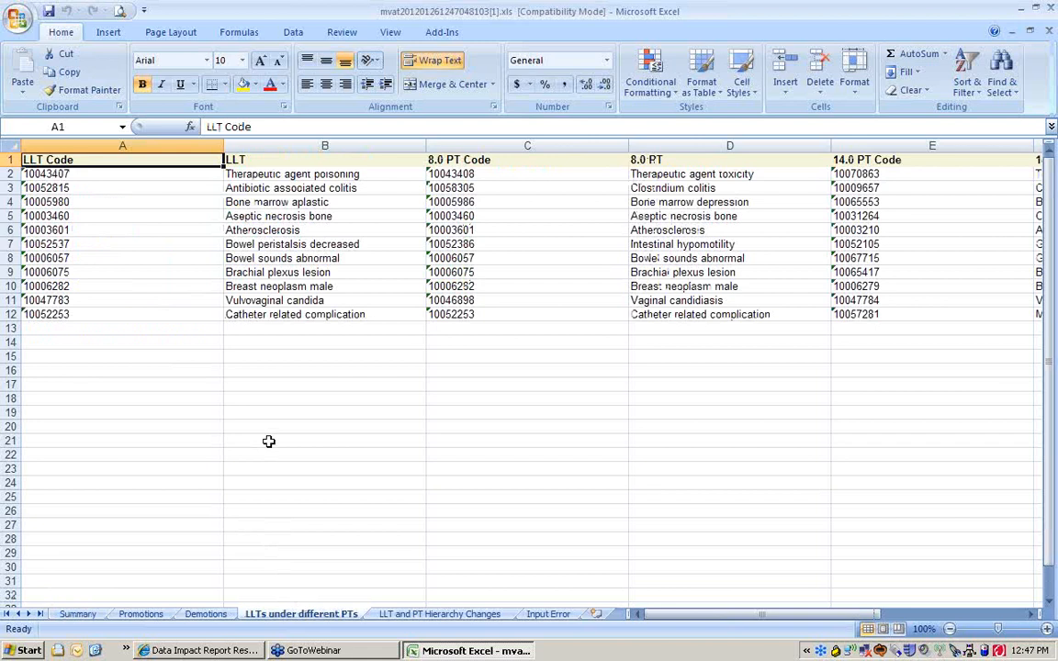
# Switch back to Internet Explorer and search for term changes to code 10043407 between MedDRA 8.0 and 14.0 English.
pyautogui.click(207, 652)
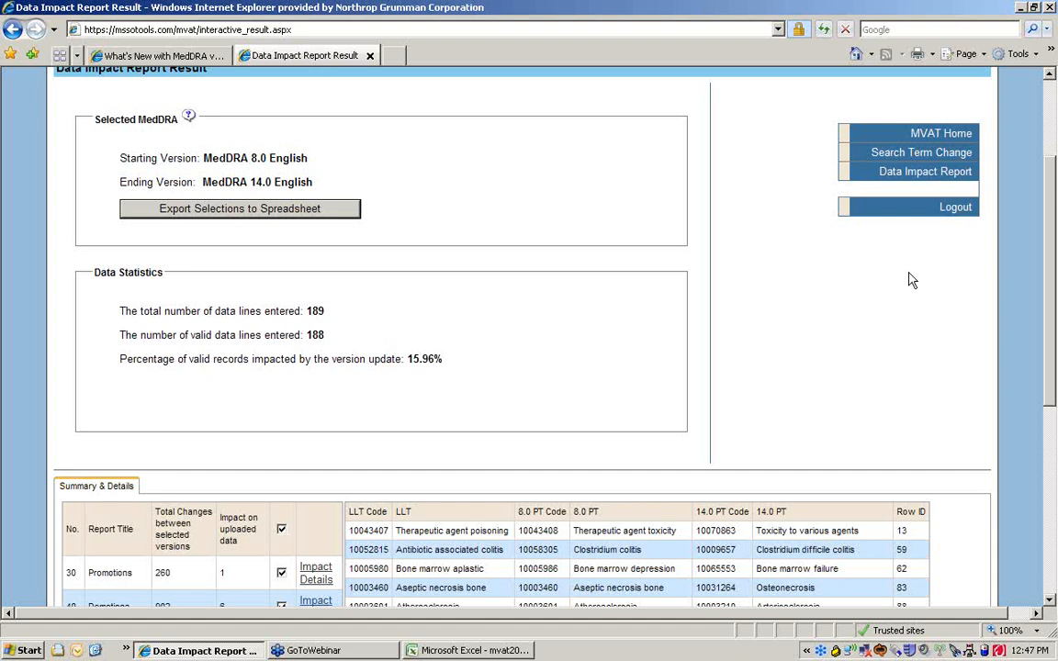
pyautogui.click(902, 162)
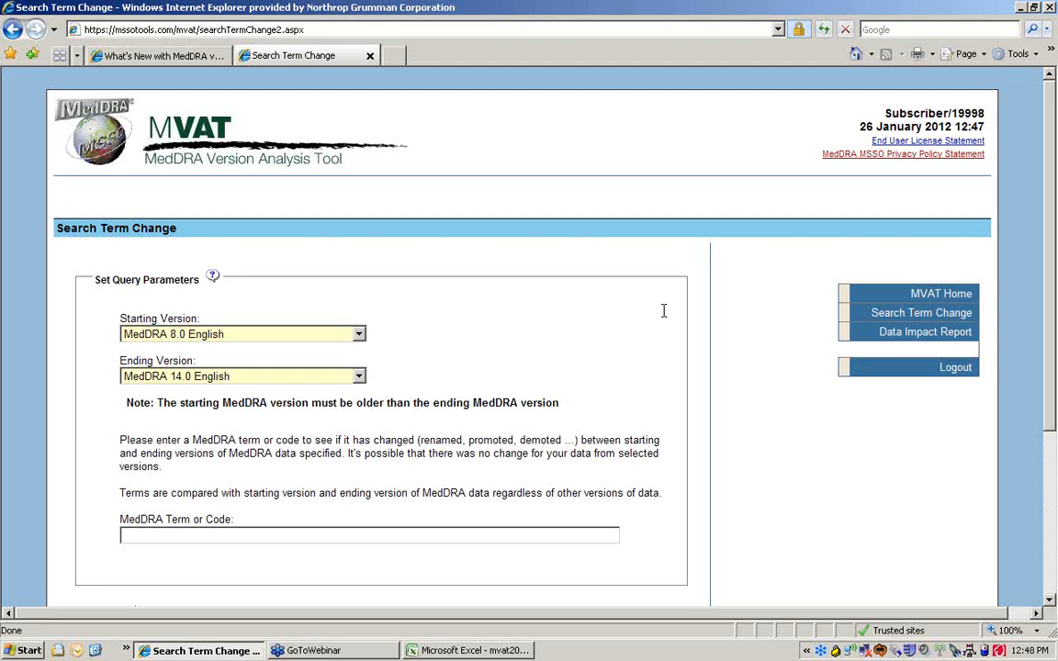
pyautogui.click(222, 537)
pyautogui.scroll(-2, 222, 539)
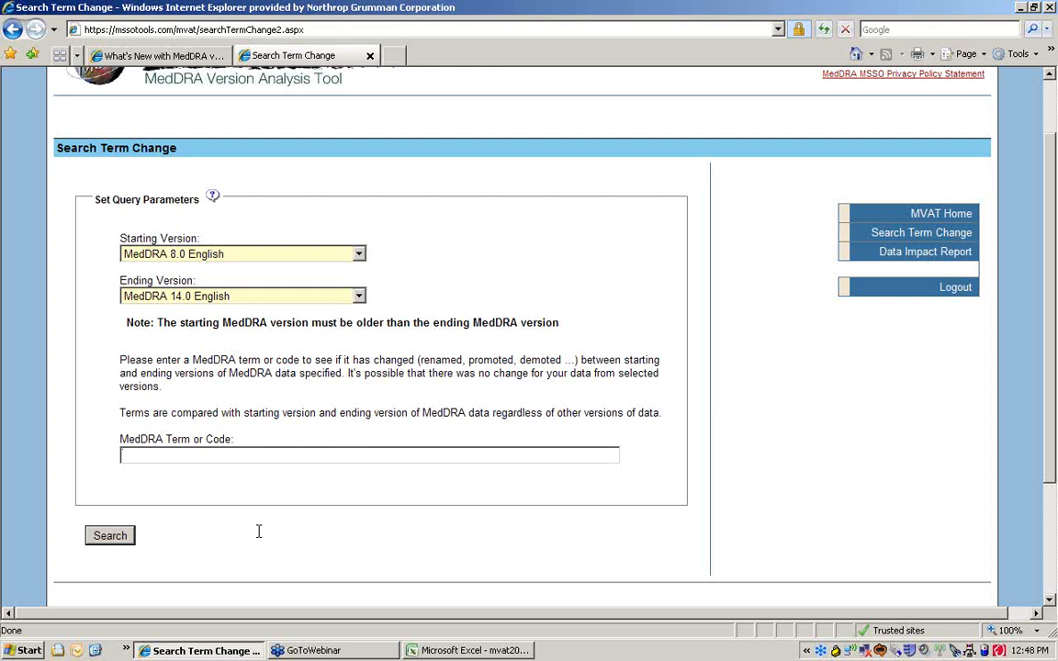
pyautogui.write('10043407')
pyautogui.click(122, 540)
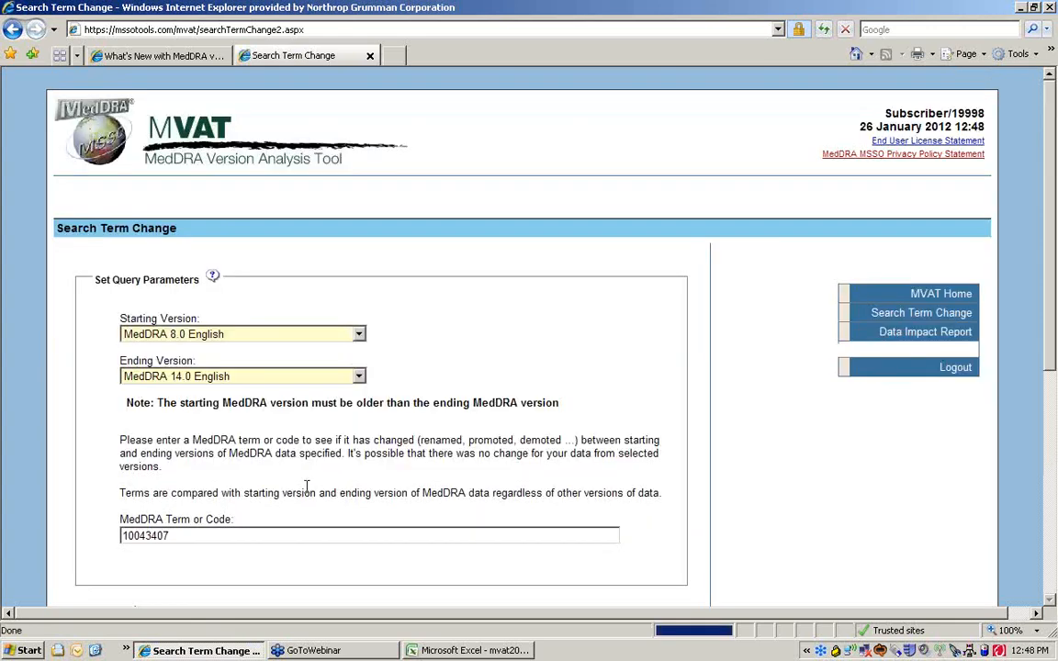
pyautogui.scroll(-5, 306, 485)
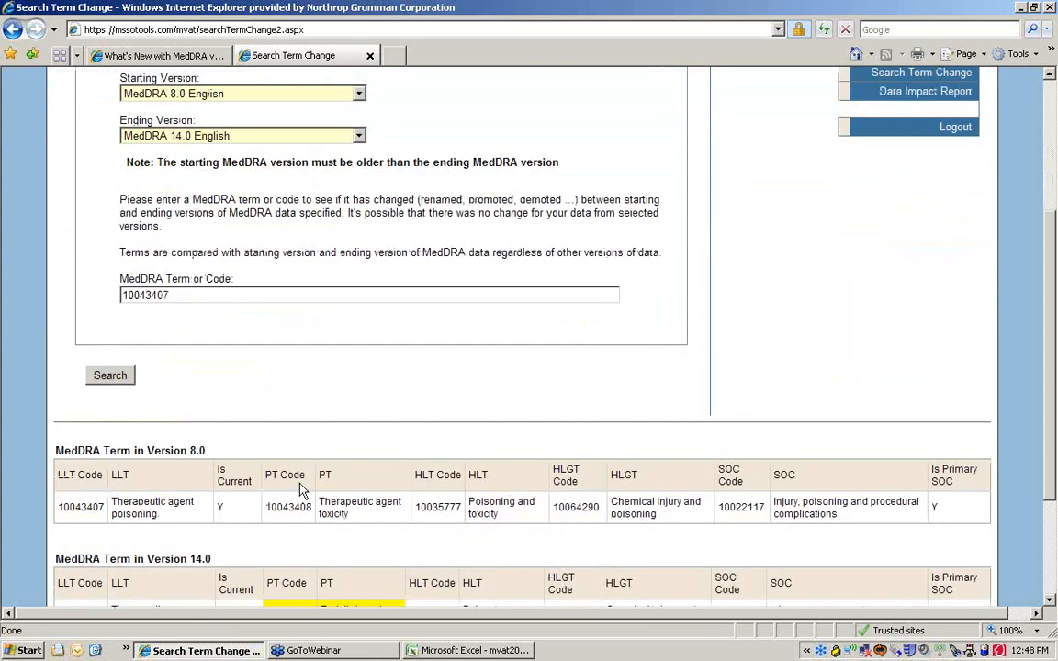
# Search for term changes to "Tooth fracture" between MedDRA 8.0 and 14.0 English and bring both result tables into view.
pyautogui.scroll(-2, 303, 491)
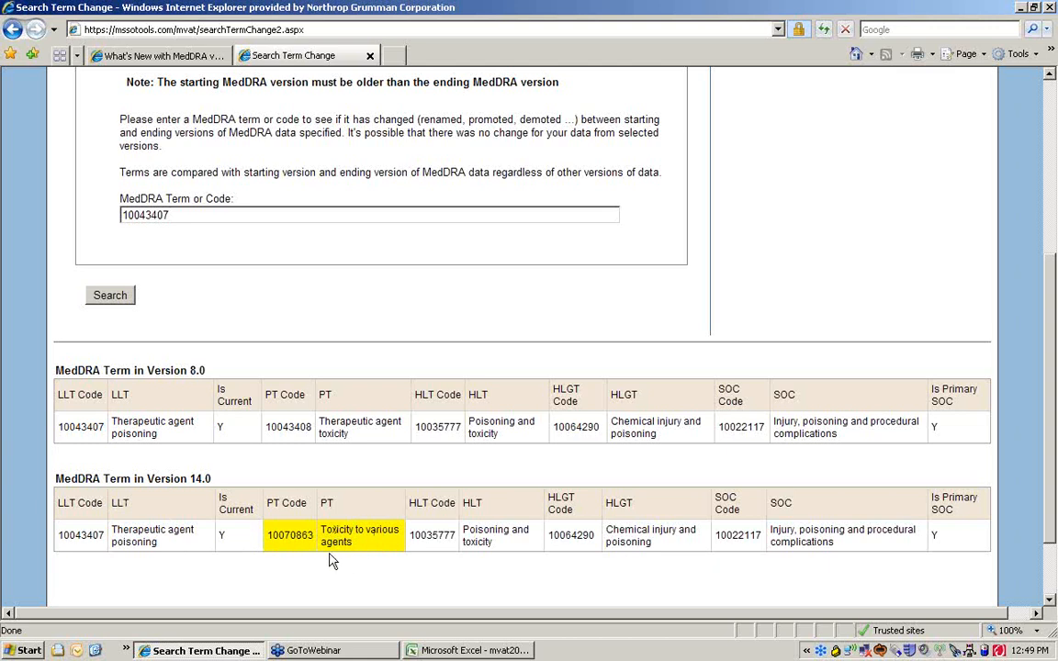
pyautogui.moveTo(167, 215); pyautogui.dragTo(108, 214)
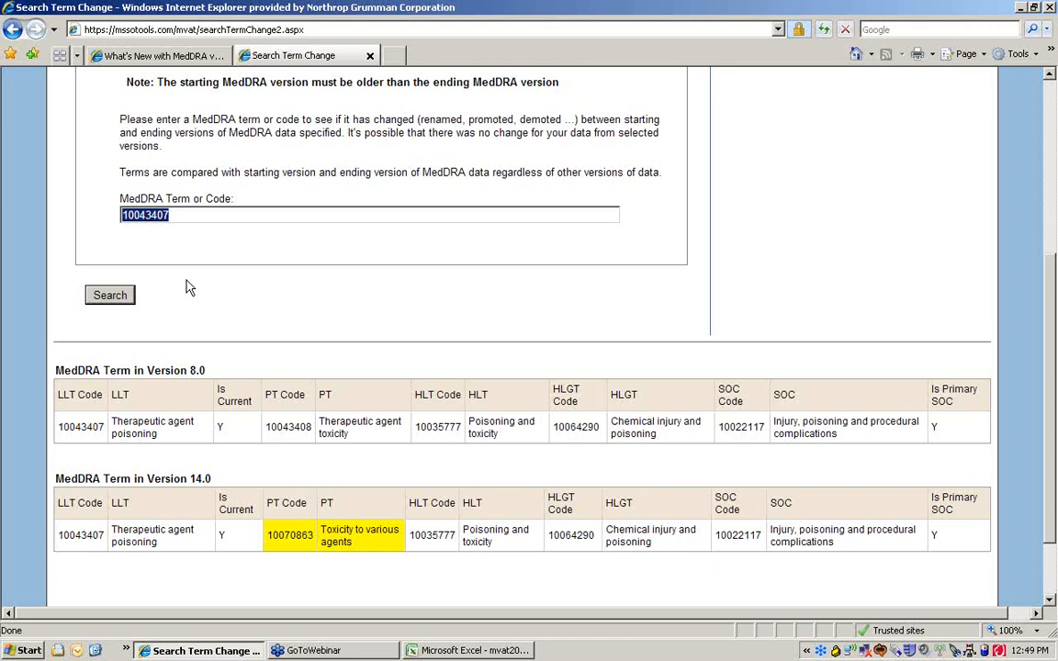
pyautogui.write('Toothfractur')
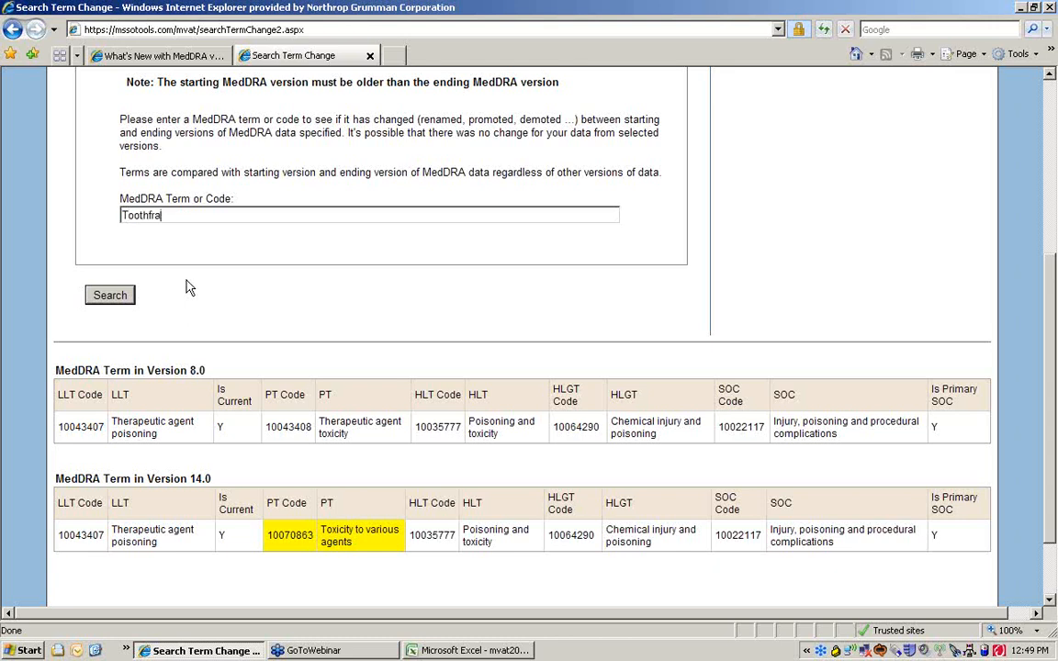
pyautogui.write('e')
pyautogui.press('Left')
pyautogui.press('Left')
pyautogui.press('Left')
pyautogui.press('Left')
pyautogui.press('Left')
pyautogui.press('Left')
pyautogui.press('Left')
pyautogui.press('Left')
pyautogui.press('Left')
pyautogui.press('Right')
pyautogui.press('Delete')
pyautogui.click(111, 294)
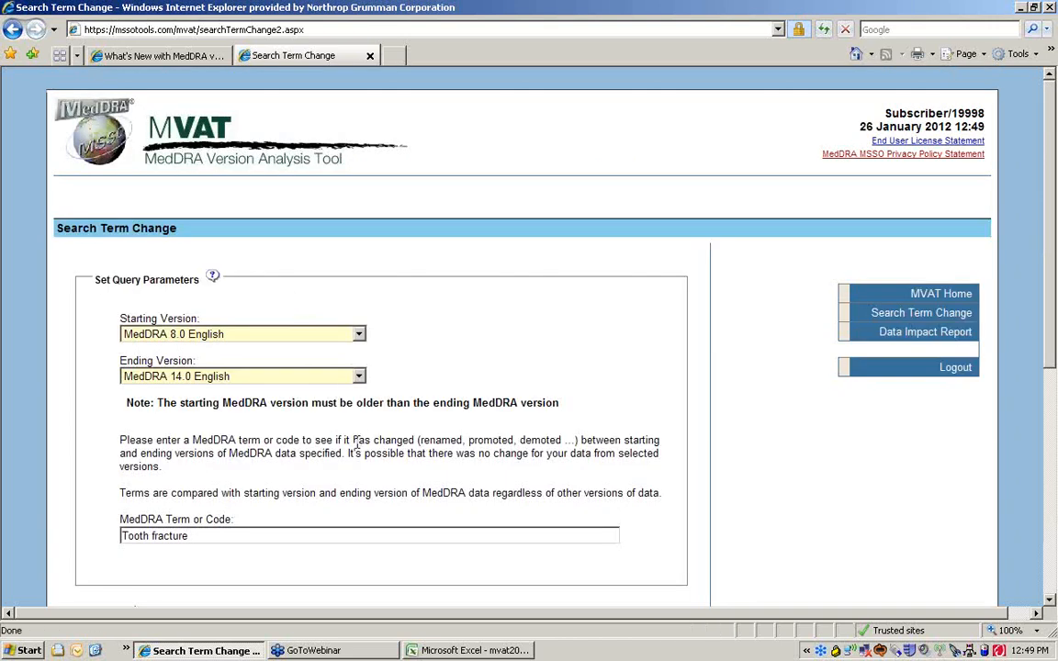
pyautogui.scroll(-1, 357, 443)
pyautogui.scroll(-3, 357, 444)
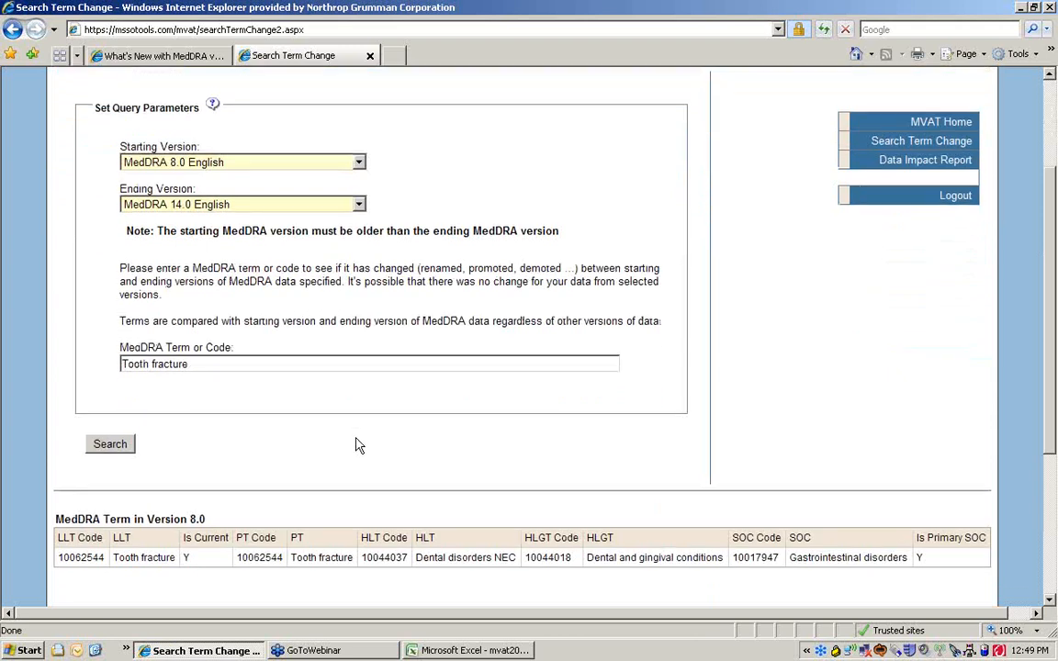
pyautogui.scroll(-2, 356, 446)
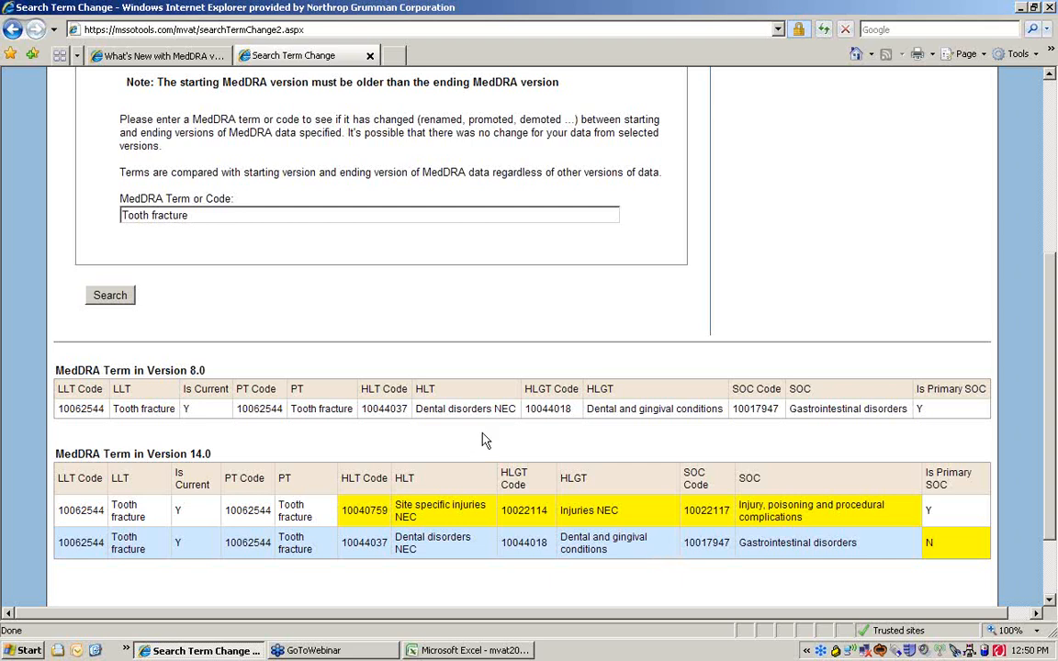
# Review the Tooth fracture query parameters and version 8.0 and 14.0 results, and return to the MVAT home page.
pyautogui.scroll(4, 485, 441)
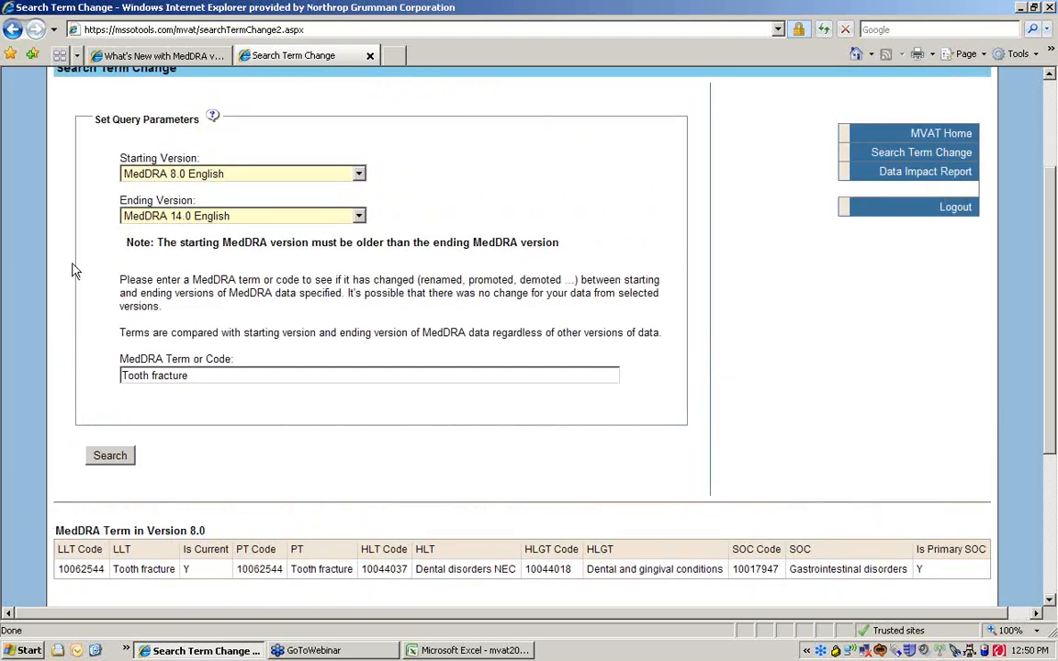
pyautogui.scroll(-5, 361, 508)
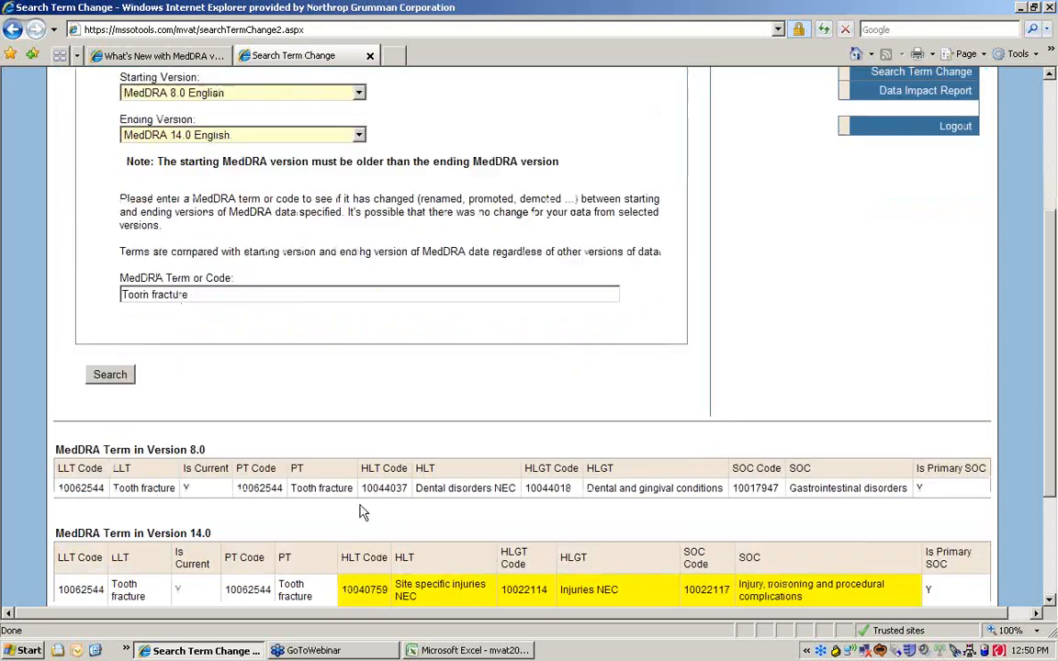
pyautogui.scroll(2, 361, 509)
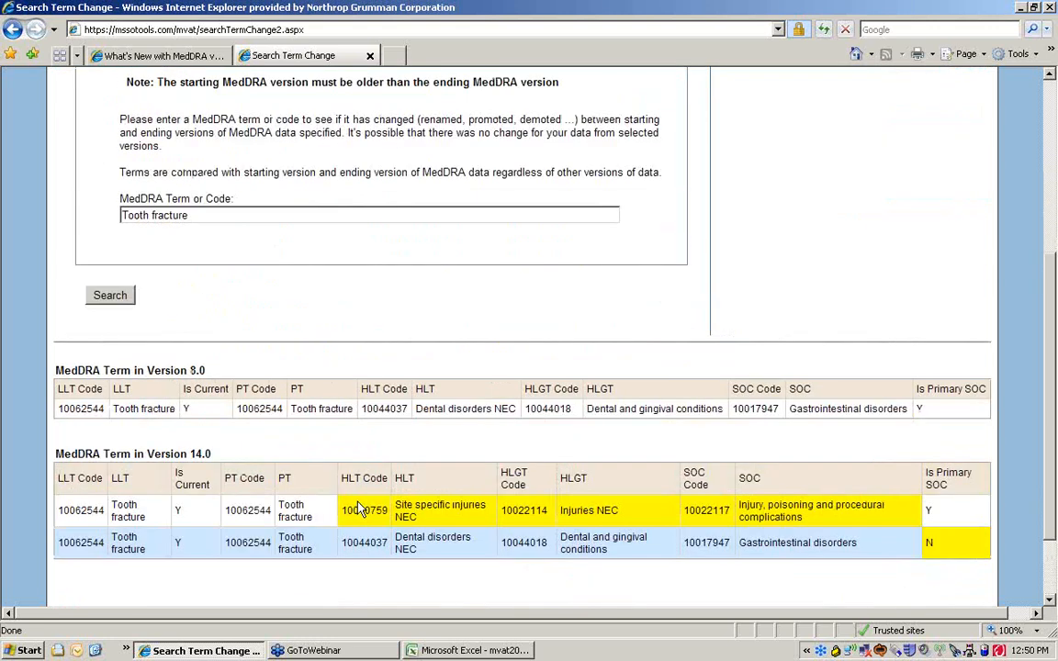
pyautogui.scroll(4, 360, 510)
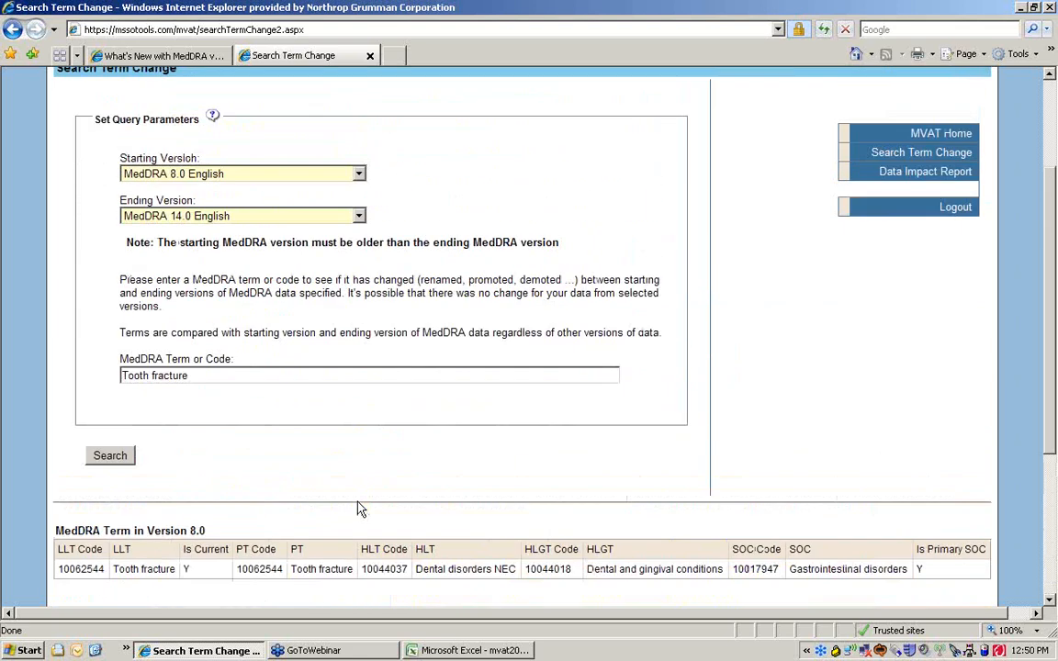
pyautogui.click(897, 136)
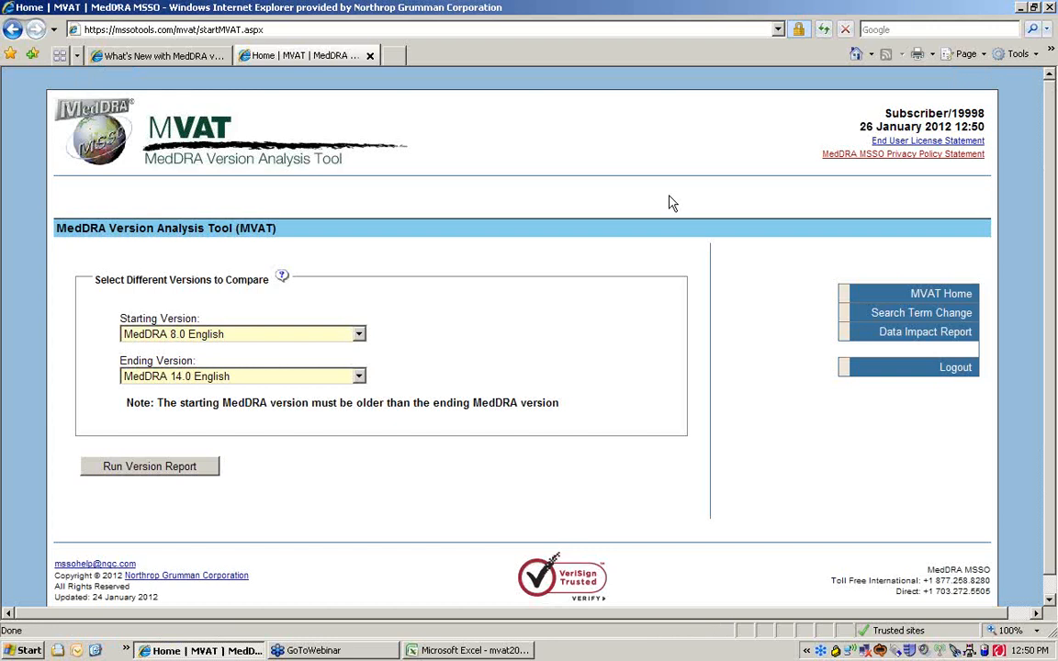